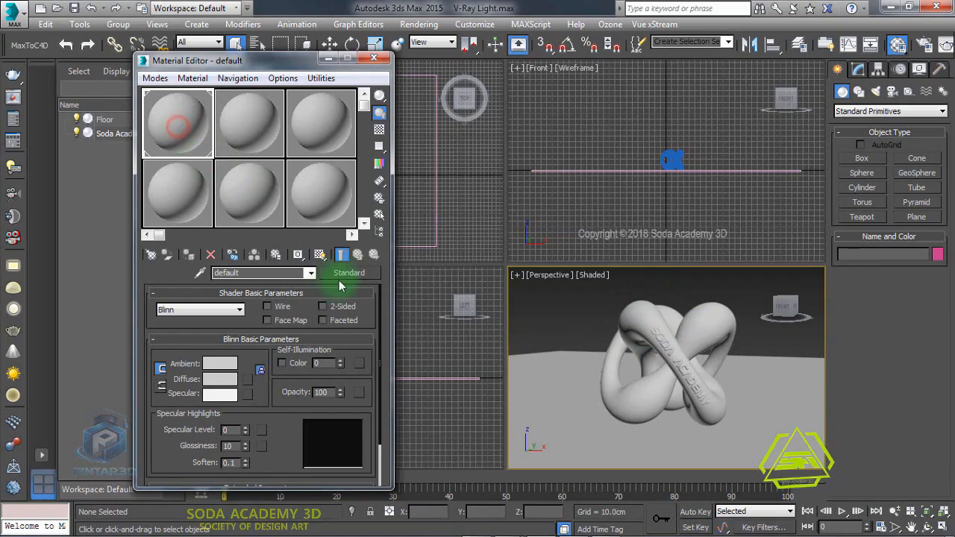
- Change the default material in the Material Editor to a VRayMtl and name it Generic Material
{"action": "left_click", "coordinate": [347, 272]}
{"action": "left_click", "coordinate": [331, 259]}
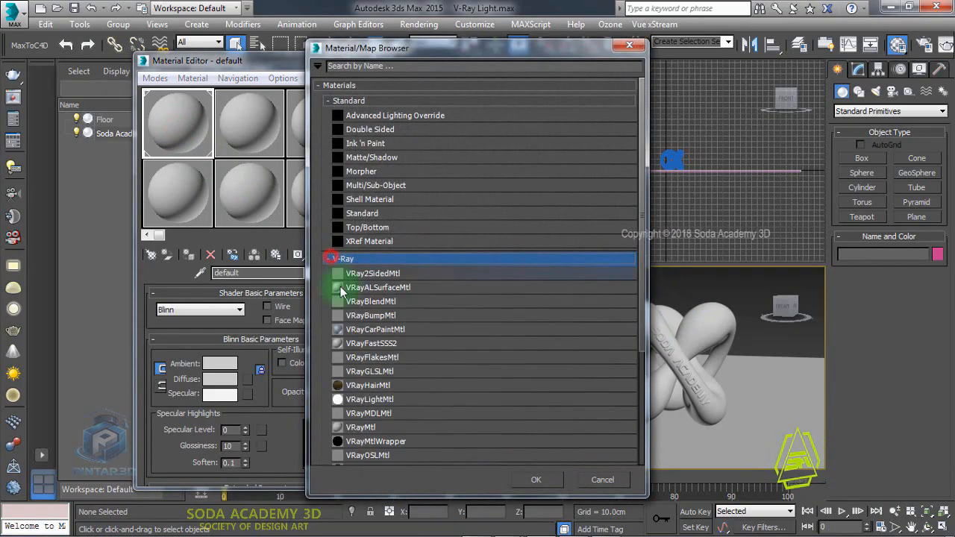
{"action": "double_click", "coordinate": [356, 426]}
{"action": "left_click", "coordinate": [243, 273]}
{"action": "type", "text": "Generic Material"}
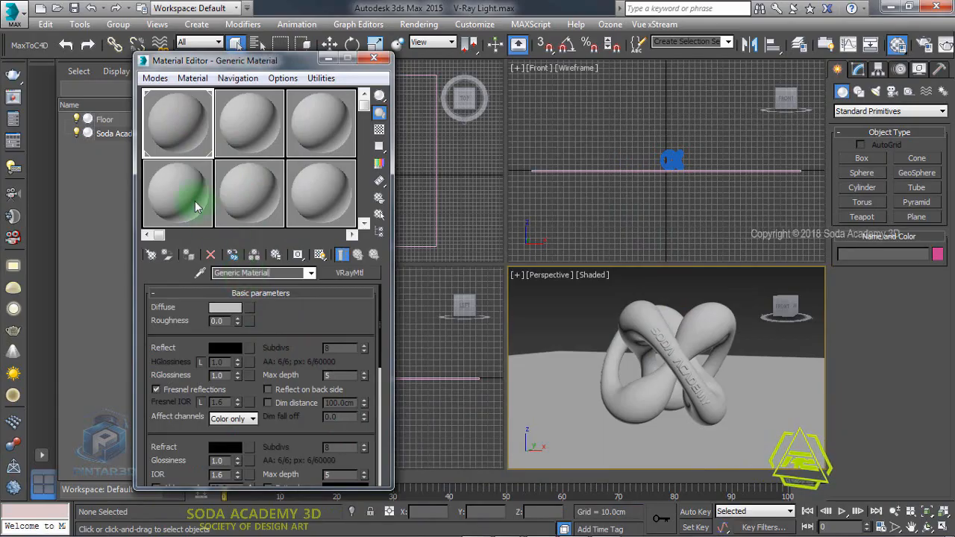
- Select all scene objects, assign the Generic Material to them, and close the Material Editor
{"action": "left_click_drag", "start_coordinate": [145, 60], "coordinate": [187, 62]}
{"action": "left_click", "coordinate": [45, 24]}
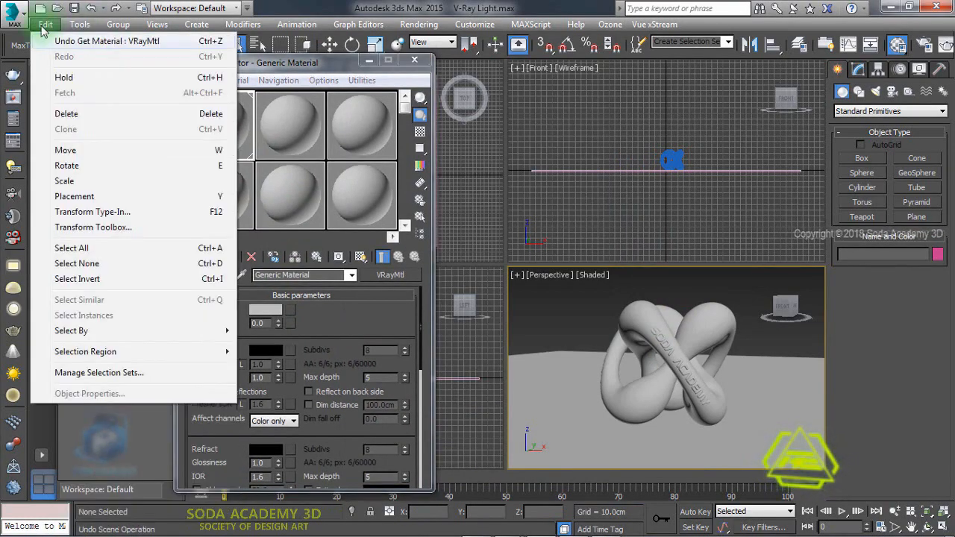
{"action": "left_click", "coordinate": [71, 248]}
{"action": "left_click", "coordinate": [229, 257]}
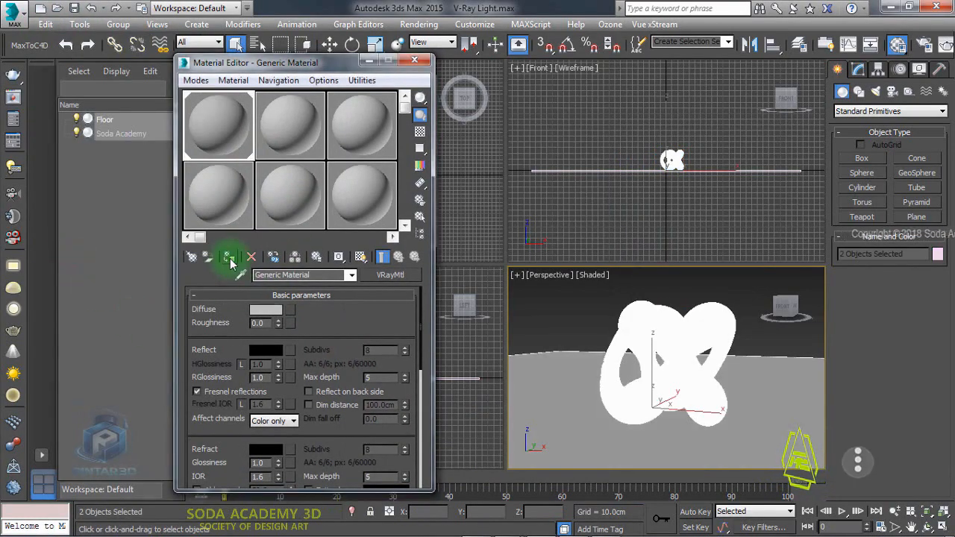
{"action": "left_click", "coordinate": [415, 59]}
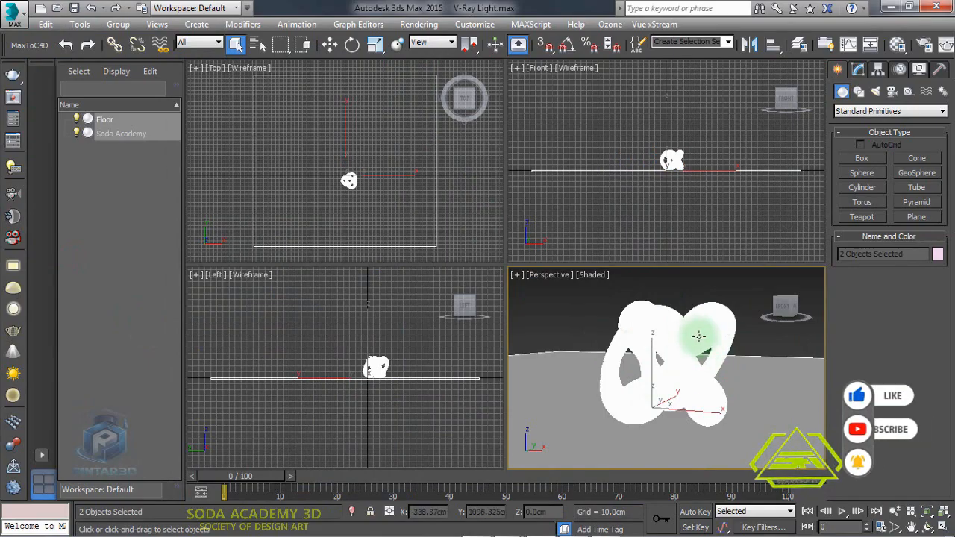
- Create a targeted VRayPhysicalCamera in the Top view, placed in front of the knot and aimed at it
{"action": "left_click", "coordinate": [741, 298]}
{"action": "left_click", "coordinate": [892, 94]}
{"action": "left_click", "coordinate": [888, 110]}
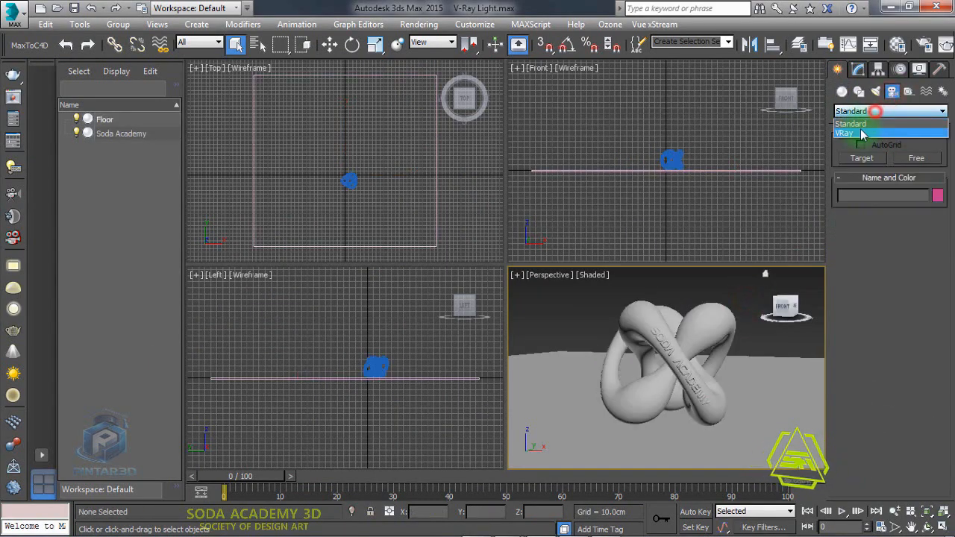
{"action": "left_click", "coordinate": [858, 131]}
{"action": "left_click", "coordinate": [915, 158]}
{"action": "middle_click", "coordinate": [398, 145]}
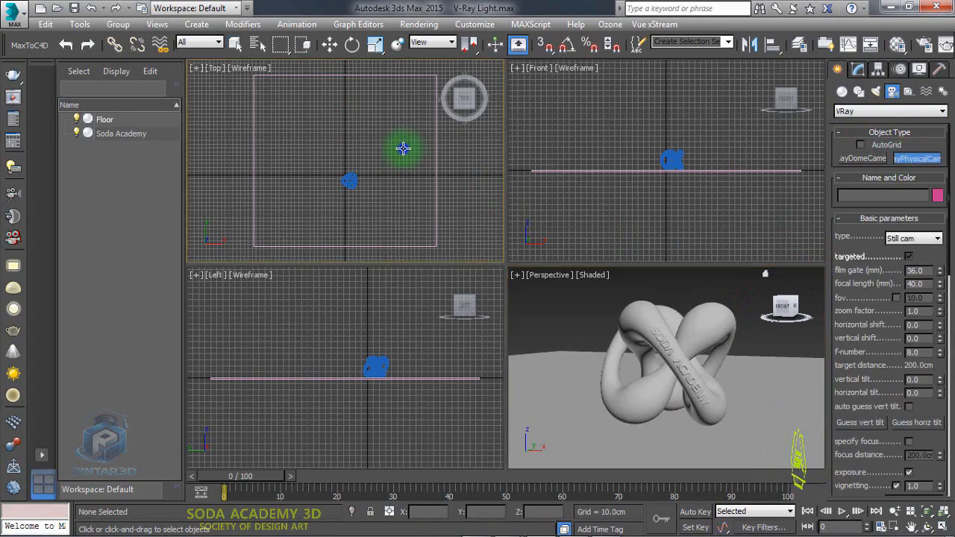
{"action": "middle_click_drag", "start_coordinate": [384, 192], "coordinate": [381, 110]}
{"action": "scroll", "coordinate": [381, 115], "scroll_direction": "down", "scroll_amount": 5}
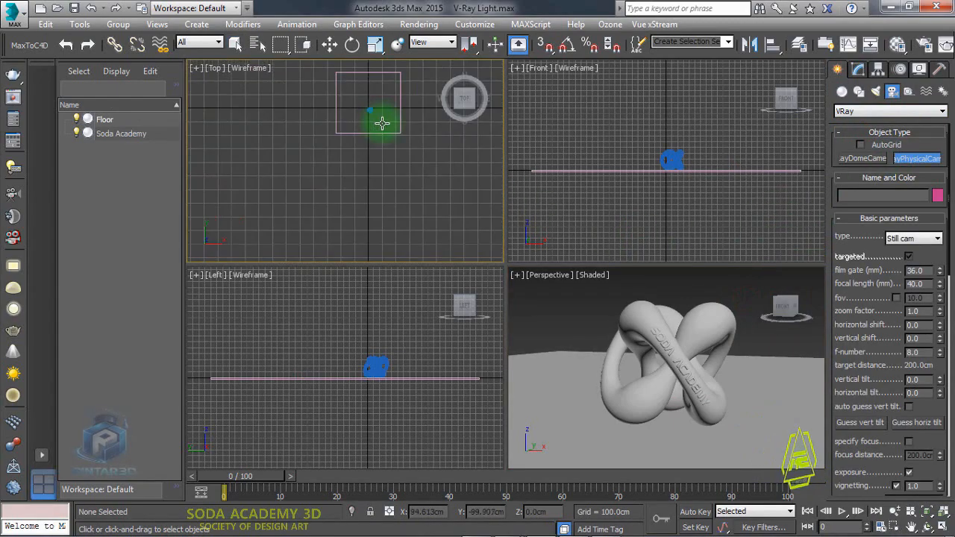
{"action": "left_click_drag", "start_coordinate": [347, 234], "coordinate": [347, 138]}
- Switch the Perspective viewport to the VRayCam001 camera view and turn on Show Safe Frames
{"action": "right_click", "coordinate": [517, 298]}
{"action": "left_click", "coordinate": [556, 277]}
{"action": "mouse_move", "coordinate": [589, 252]}
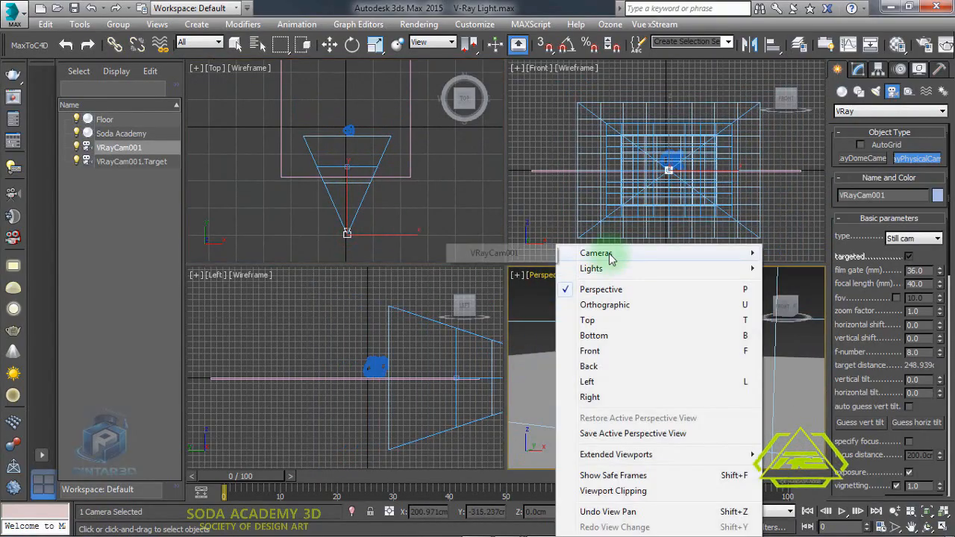
{"action": "left_click", "coordinate": [522, 250]}
{"action": "left_click", "coordinate": [550, 276]}
{"action": "left_click", "coordinate": [586, 444]}
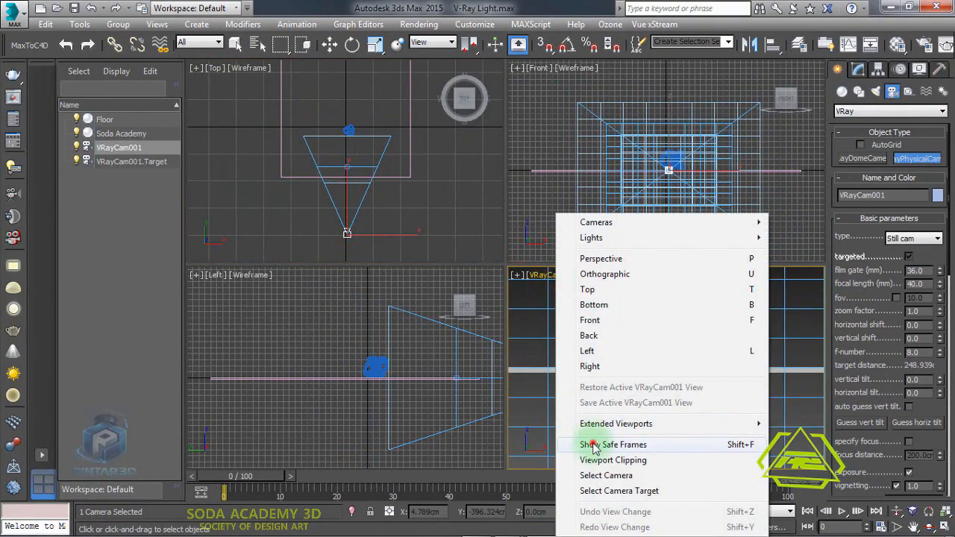
- Maximize the camera view and truck and dolly the camera to frame the knot closer
{"action": "key", "text": "alt+w"}
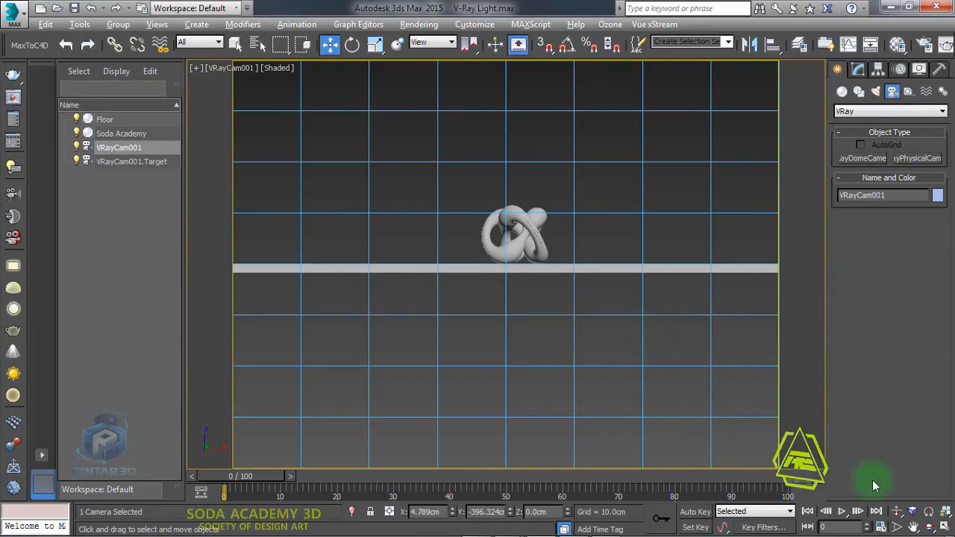
{"action": "left_click", "coordinate": [913, 526]}
{"action": "left_click_drag", "start_coordinate": [550, 147], "coordinate": [538, 296]}
{"action": "left_click", "coordinate": [898, 511]}
{"action": "left_click_drag", "start_coordinate": [673, 391], "coordinate": [674, 354]}
{"action": "left_click", "coordinate": [913, 526]}
{"action": "left_click_drag", "start_coordinate": [821, 455], "coordinate": [825, 352]}
{"action": "left_click", "coordinate": [898, 512]}
{"action": "left_click_drag", "start_coordinate": [682, 420], "coordinate": [690, 298]}
{"action": "mouse_move", "coordinate": [673, 358]}
{"action": "left_mouse_down"}
{"action": "mouse_move", "coordinate": [667, 373]}
{"action": "mouse_move", "coordinate": [675, 373]}
{"action": "left_mouse_up"}
{"action": "left_click", "coordinate": [913, 526]}
{"action": "left_click_drag", "start_coordinate": [617, 275], "coordinate": [570, 405]}
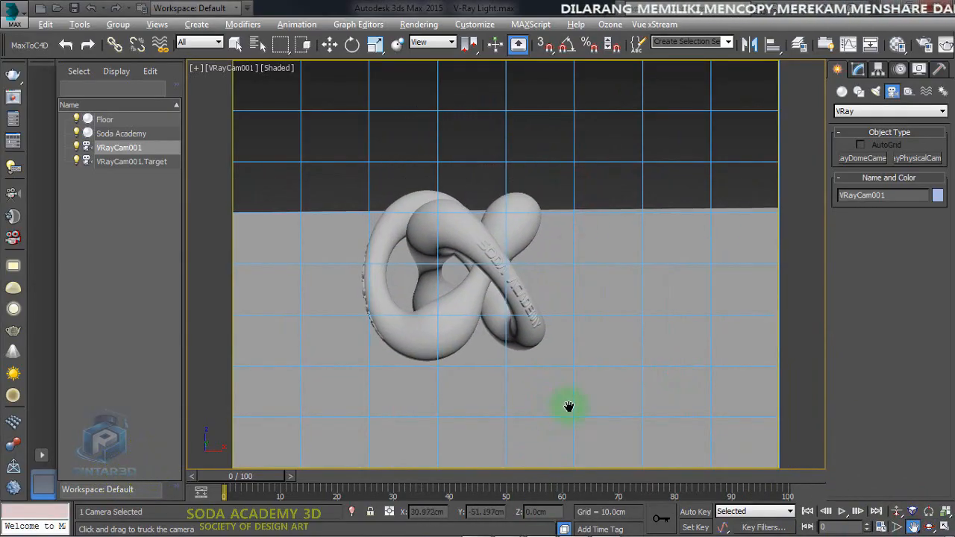
{"action": "key", "text": "alt+w"}
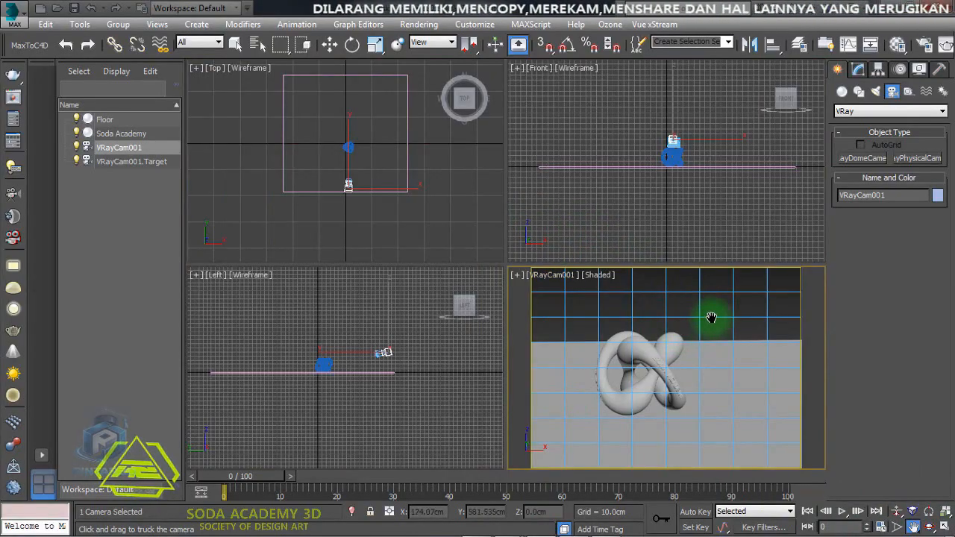
- Select the camera and set its white balance to Neutral in the camera parameters
{"action": "left_click", "coordinate": [550, 274]}
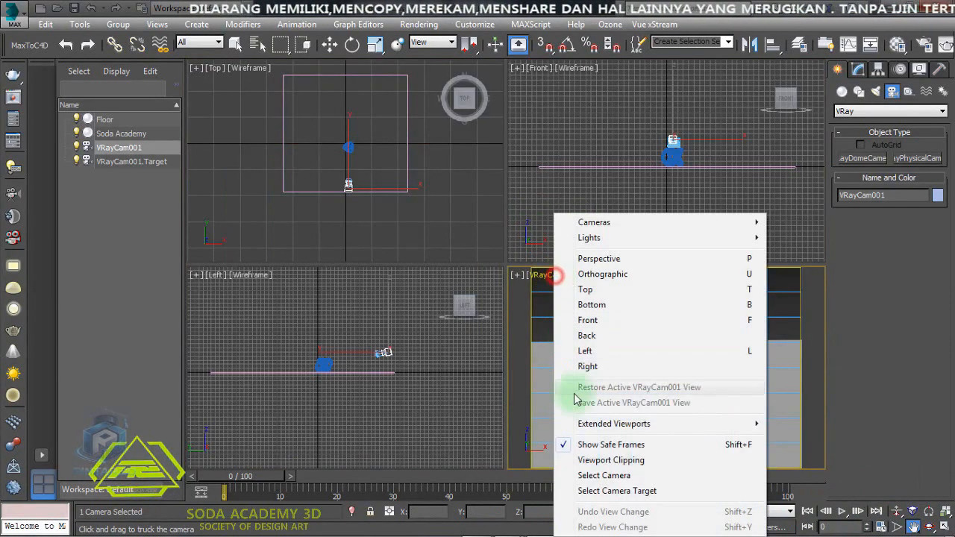
{"action": "left_click", "coordinate": [590, 469]}
{"action": "left_click", "coordinate": [862, 71]}
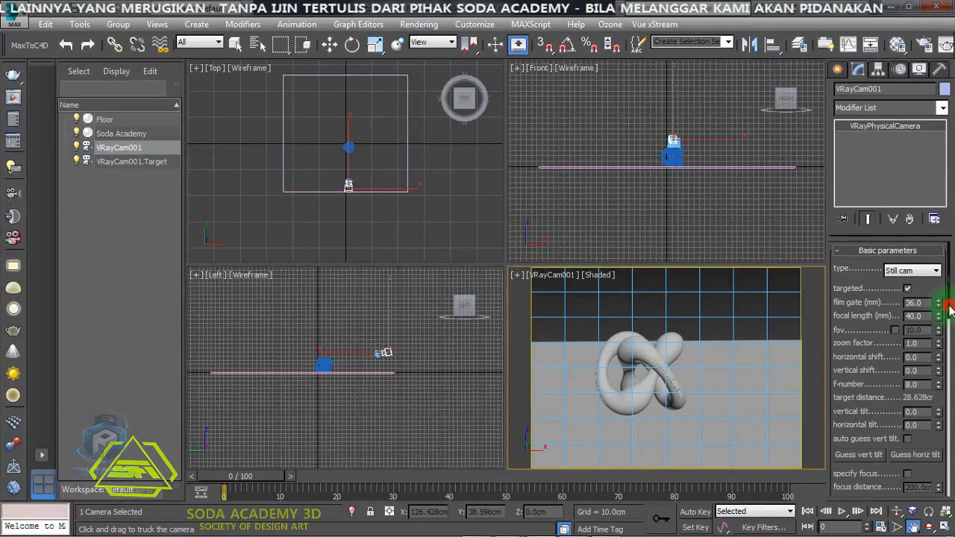
{"action": "left_click_drag", "start_coordinate": [949, 306], "coordinate": [949, 370]}
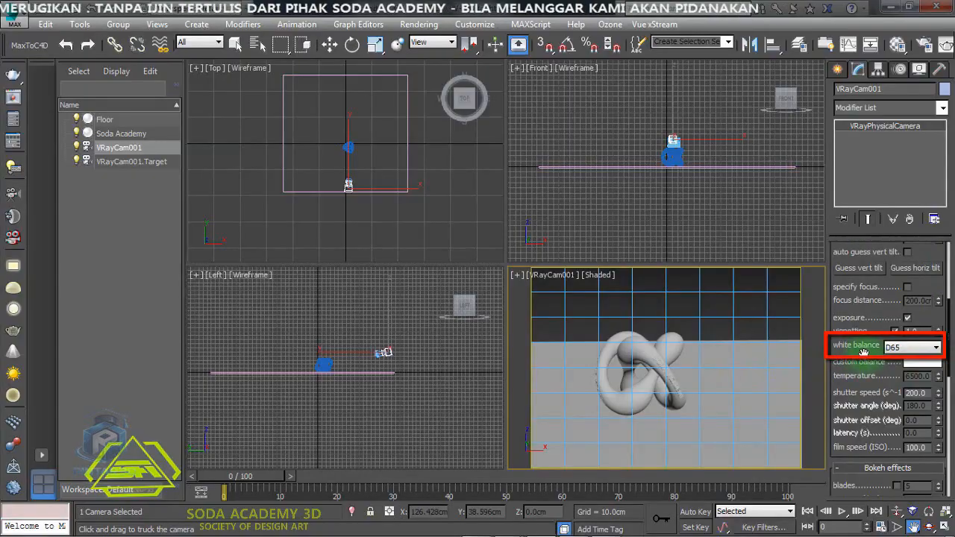
{"action": "left_click", "coordinate": [912, 347]}
{"action": "left_click", "coordinate": [910, 370]}
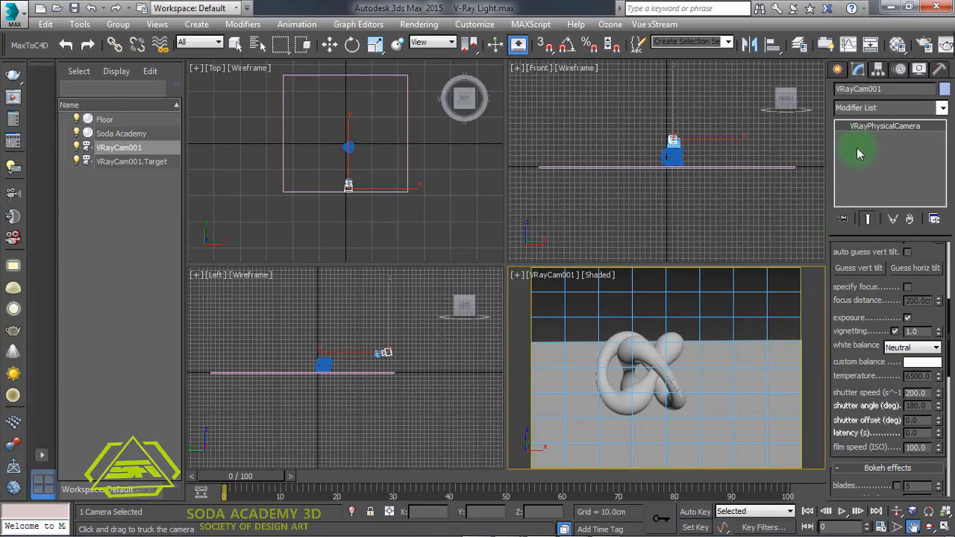
- Create a plane VRayLight in the Top view to the right of and behind the knot
{"action": "left_click", "coordinate": [838, 68]}
{"action": "left_click", "coordinate": [876, 91]}
{"action": "left_click", "coordinate": [887, 111]}
{"action": "left_click", "coordinate": [862, 144]}
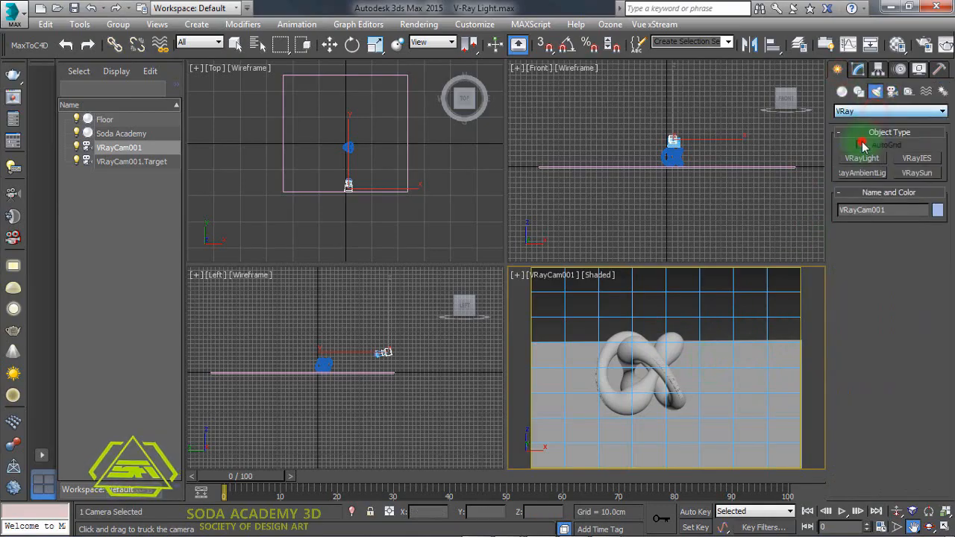
{"action": "left_click", "coordinate": [864, 159]}
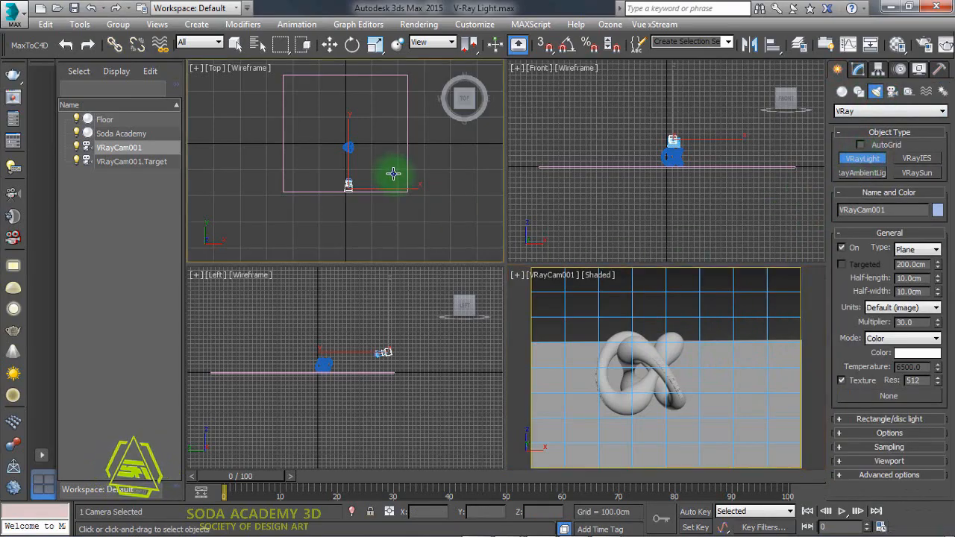
{"action": "left_click_drag", "start_coordinate": [385, 164], "coordinate": [426, 204]}
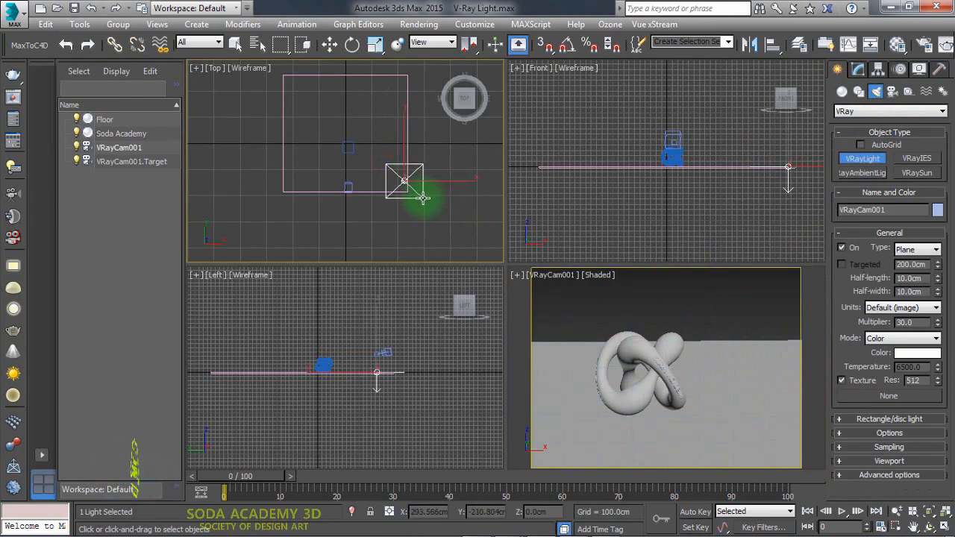
- Move the light up and to the right of the knot in the Front view
{"action": "key", "text": "w"}
{"action": "middle_click_drag", "start_coordinate": [681, 182], "coordinate": [628, 204]}
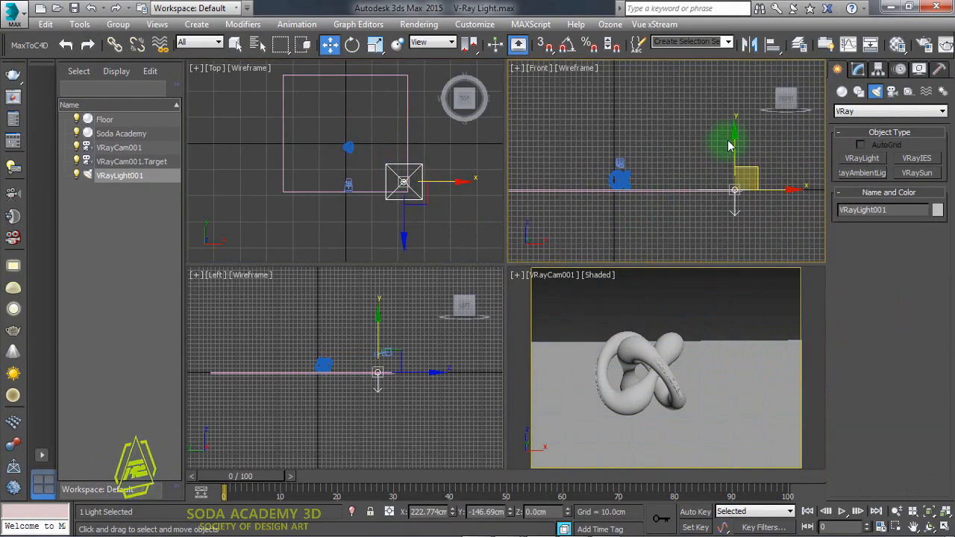
{"action": "left_click_drag", "start_coordinate": [735, 131], "coordinate": [731, 71]}
{"action": "middle_click_drag", "start_coordinate": [717, 208], "coordinate": [717, 234]}
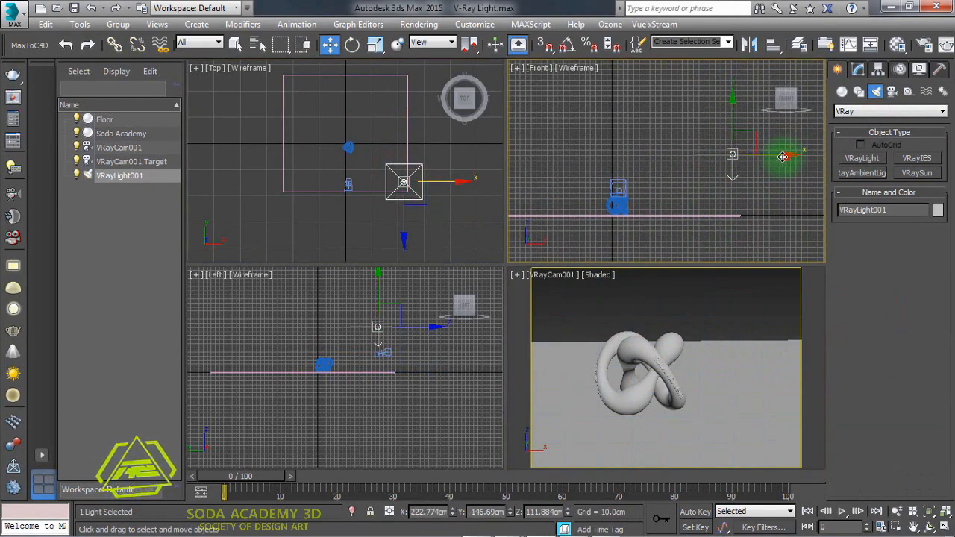
{"action": "left_click_drag", "start_coordinate": [782, 157], "coordinate": [708, 153]}
{"action": "middle_click_drag", "start_coordinate": [671, 190], "coordinate": [714, 198]}
{"action": "scroll", "coordinate": [695, 192], "scroll_direction": "up", "scroll_amount": 3}
{"action": "left_click_drag", "start_coordinate": [702, 83], "coordinate": [772, 213]}
- Reposition the light in the Top and Front views so it sits beside and above the knot
{"action": "left_click", "coordinate": [352, 44]}
{"action": "left_click", "coordinate": [329, 44]}
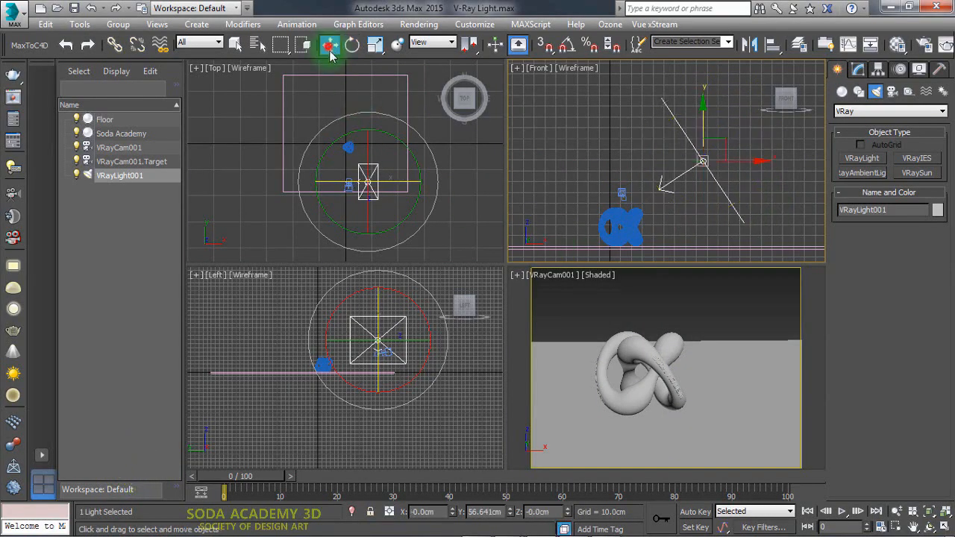
{"action": "left_click_drag", "start_coordinate": [369, 247], "coordinate": [370, 94]}
{"action": "scroll", "coordinate": [366, 166], "scroll_direction": "up", "scroll_amount": 4}
{"action": "middle_click_drag", "start_coordinate": [367, 158], "coordinate": [373, 204]}
{"action": "scroll", "coordinate": [371, 184], "scroll_direction": "up", "scroll_amount": 2}
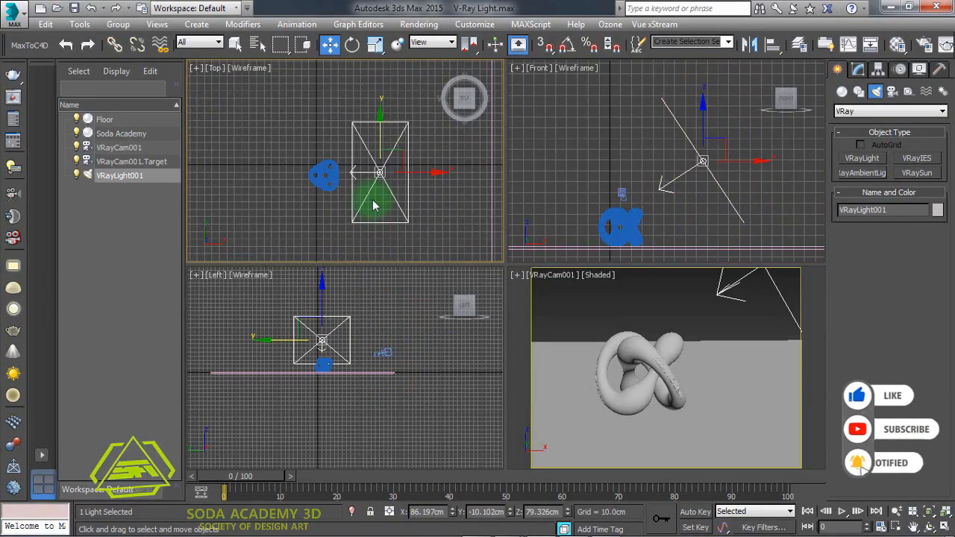
{"action": "middle_click_drag", "start_coordinate": [648, 219], "coordinate": [669, 202]}
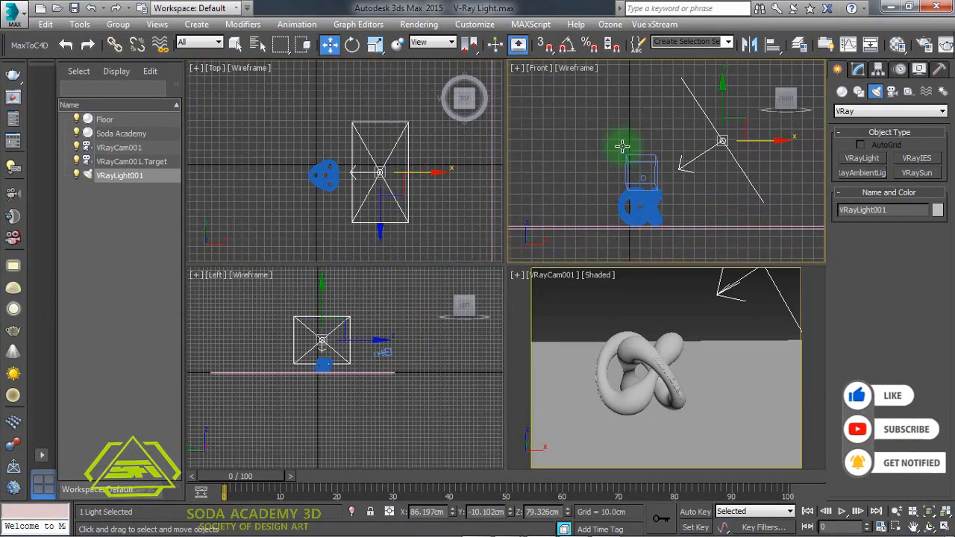
- Maximize the camera view and orbit, truck and dolly the camera to reframe the knot
{"action": "left_click", "coordinate": [352, 44]}
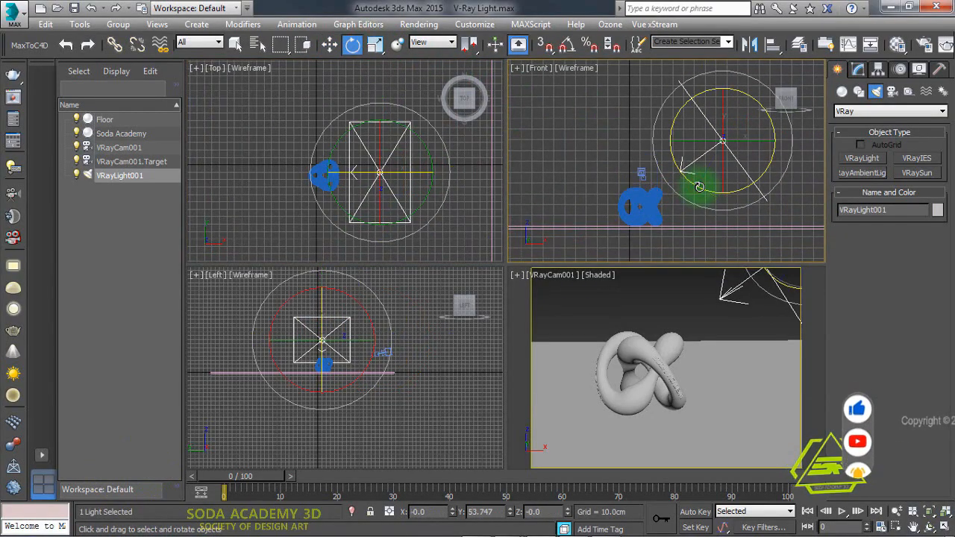
{"action": "left_click", "coordinate": [661, 295]}
{"action": "key", "text": "alt+w"}
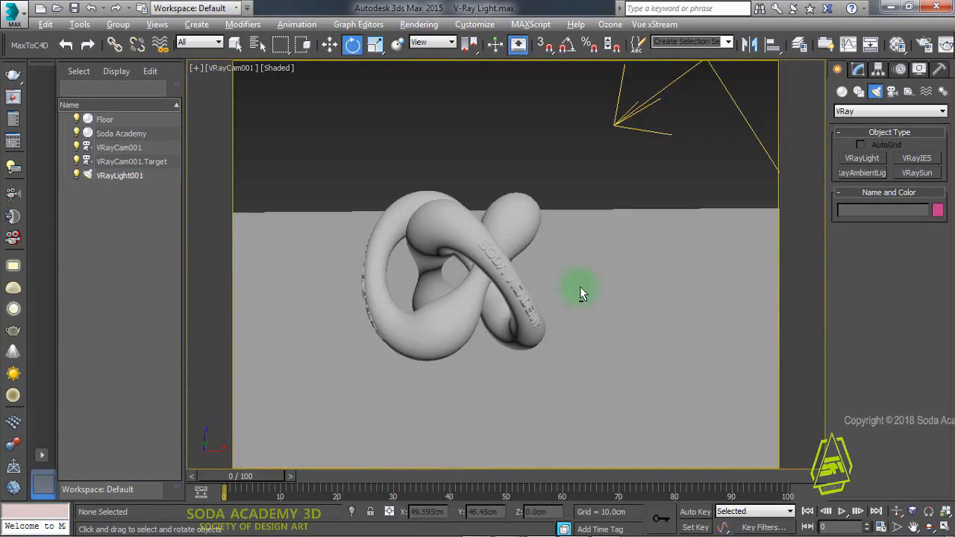
{"action": "left_click", "coordinate": [933, 528]}
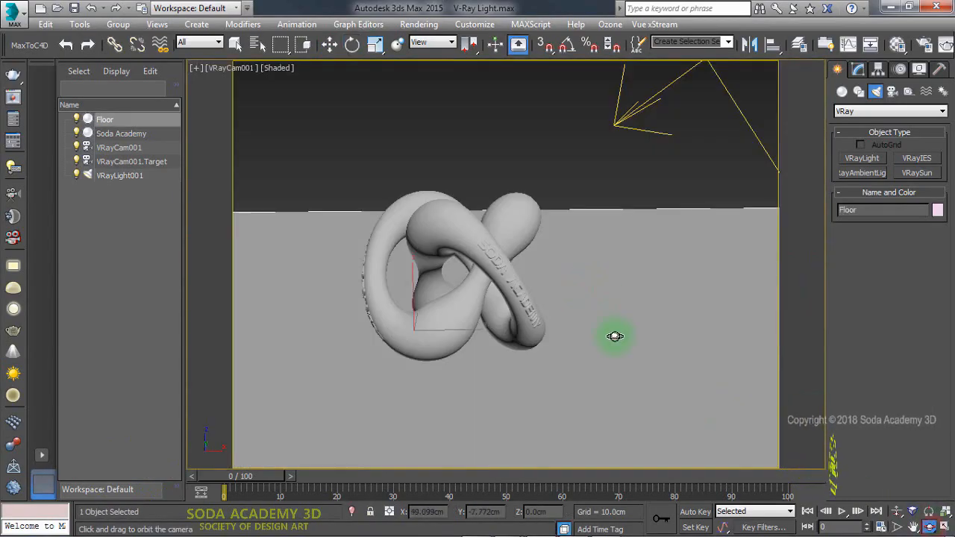
{"action": "left_click_drag", "start_coordinate": [614, 335], "coordinate": [605, 335]}
{"action": "left_click", "coordinate": [914, 528]}
{"action": "left_click_drag", "start_coordinate": [716, 371], "coordinate": [550, 214]}
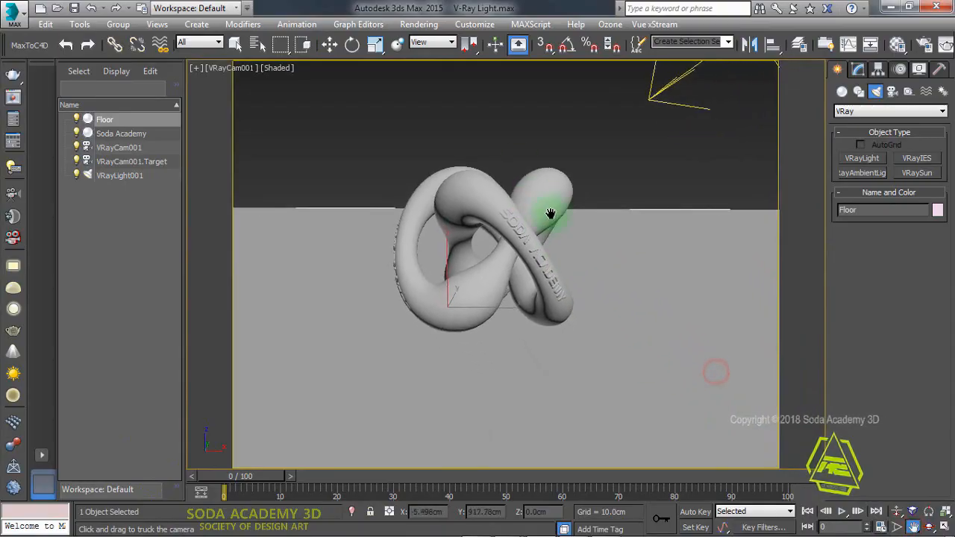
{"action": "left_click_drag", "start_coordinate": [646, 361], "coordinate": [489, 290]}
{"action": "left_click", "coordinate": [929, 528]}
{"action": "left_click_drag", "start_coordinate": [715, 398], "coordinate": [704, 396]}
{"action": "left_click", "coordinate": [914, 527]}
{"action": "left_click_drag", "start_coordinate": [684, 346], "coordinate": [440, 349]}
{"action": "left_click_drag", "start_coordinate": [617, 330], "coordinate": [541, 373]}
{"action": "left_click_drag", "start_coordinate": [576, 265], "coordinate": [599, 360]}
{"action": "left_click_drag", "start_coordinate": [593, 319], "coordinate": [601, 361]}
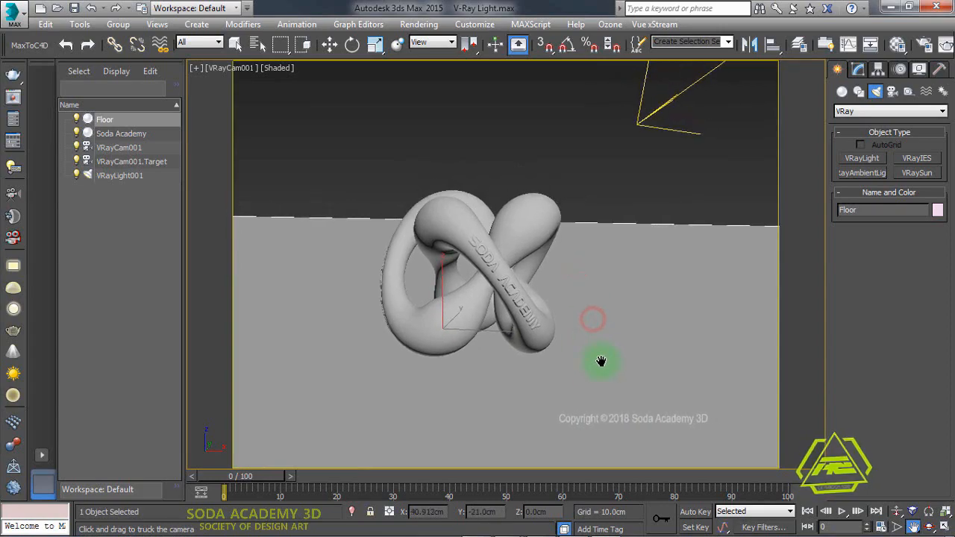
{"action": "left_click_drag", "start_coordinate": [645, 394], "coordinate": [639, 388]}
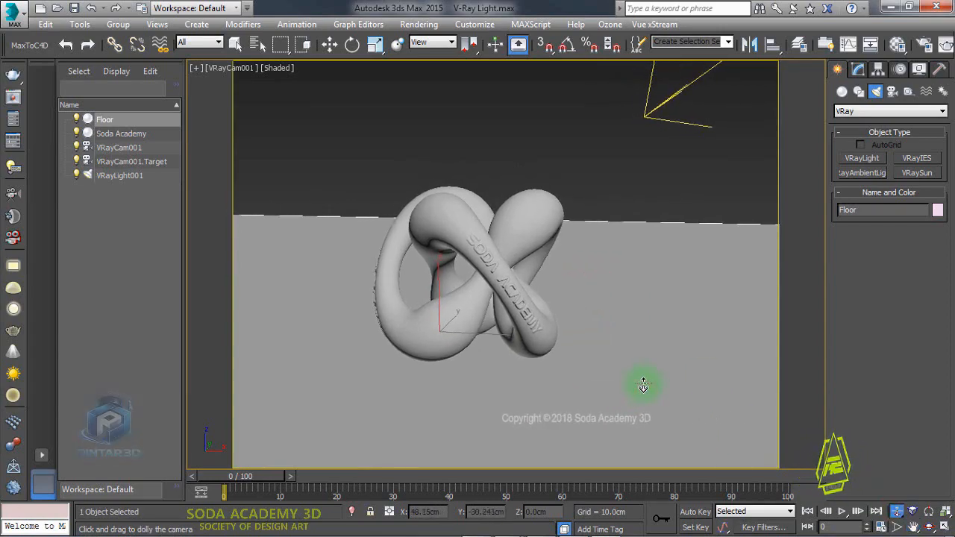
- Select the light and move it further up and to the right in the Front view
{"action": "left_click", "coordinate": [330, 44]}
{"action": "left_click", "coordinate": [672, 98]}
{"action": "key", "text": "alt+w"}
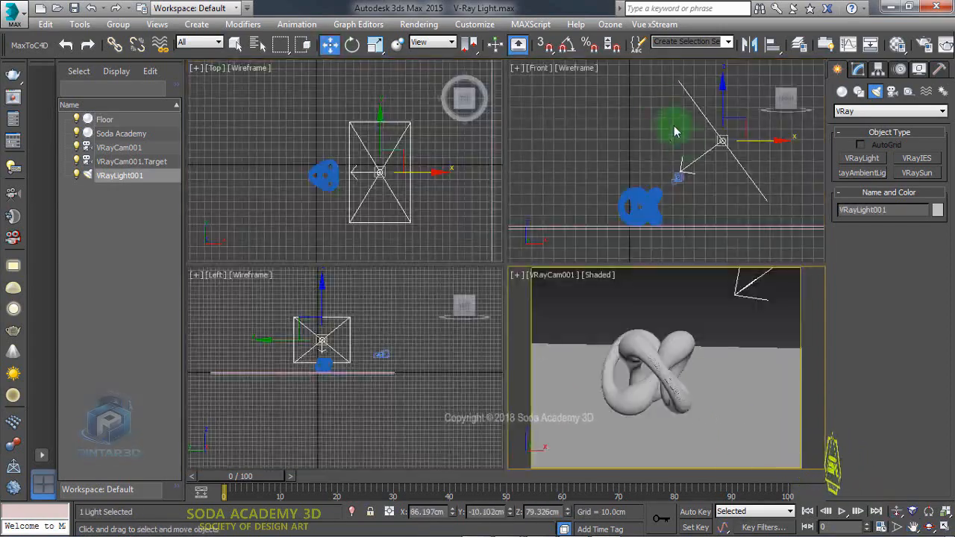
{"action": "scroll", "coordinate": [674, 127], "scroll_direction": "up", "scroll_amount": 5}
{"action": "left_click_drag", "start_coordinate": [741, 99], "coordinate": [790, 75]}
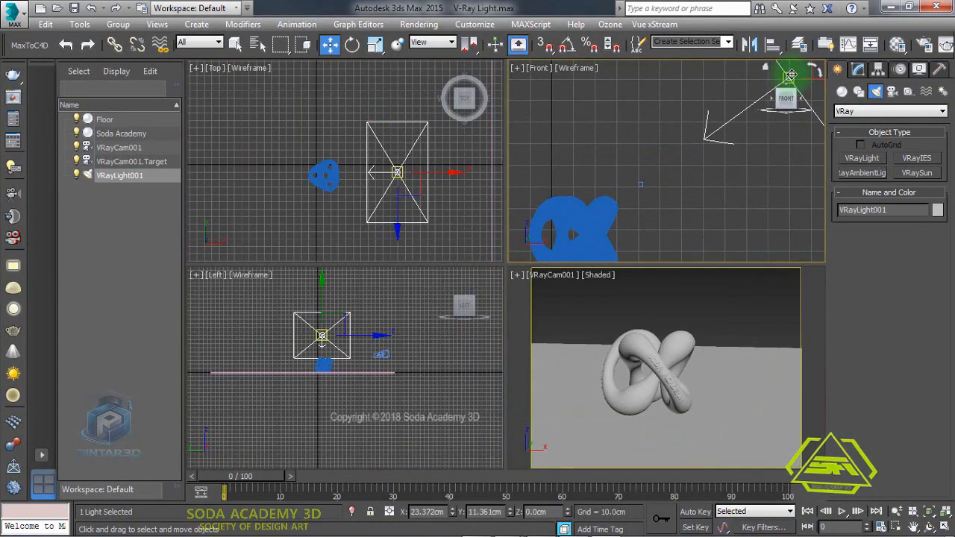
- Maximize the camera view and truck the camera to lower the knot in the frame
{"action": "left_click", "coordinate": [745, 296]}
{"action": "key", "text": "alt+w"}
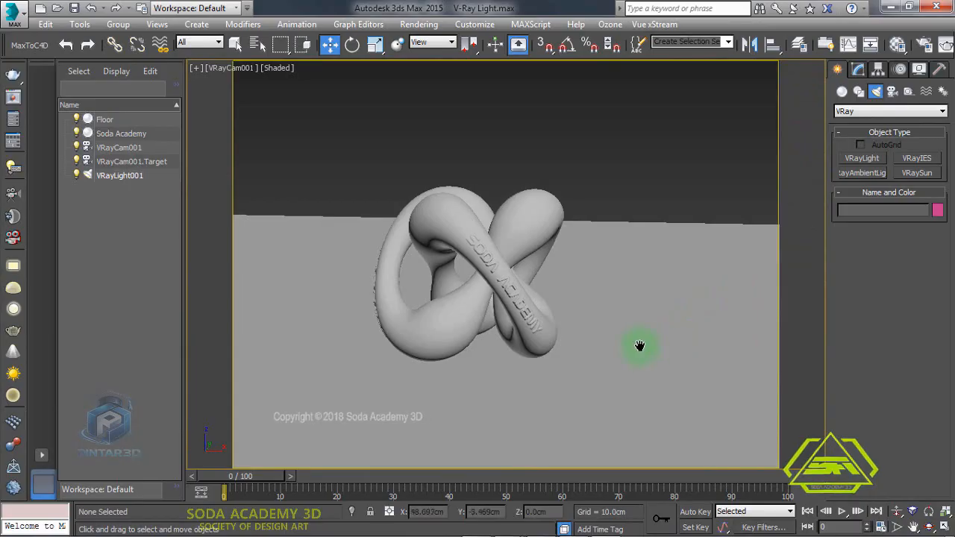
{"action": "middle_click_drag", "start_coordinate": [640, 345], "coordinate": [663, 219]}
{"action": "left_click", "coordinate": [930, 526]}
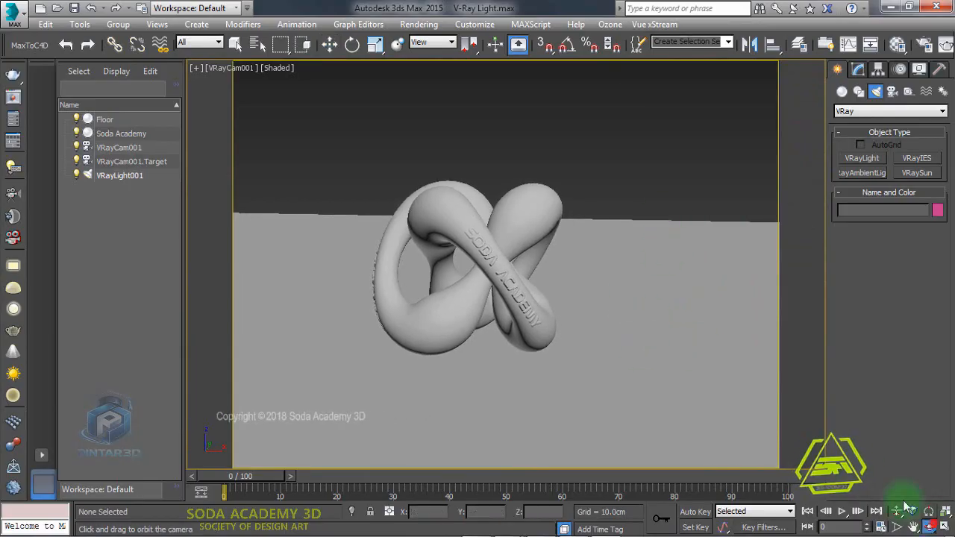
- Orbit and truck the camera to adjust how the knot sits in the frame
{"action": "left_click_drag", "start_coordinate": [704, 394], "coordinate": [620, 162]}
{"action": "left_click", "coordinate": [914, 527]}
{"action": "left_click_drag", "start_coordinate": [659, 321], "coordinate": [699, 312]}
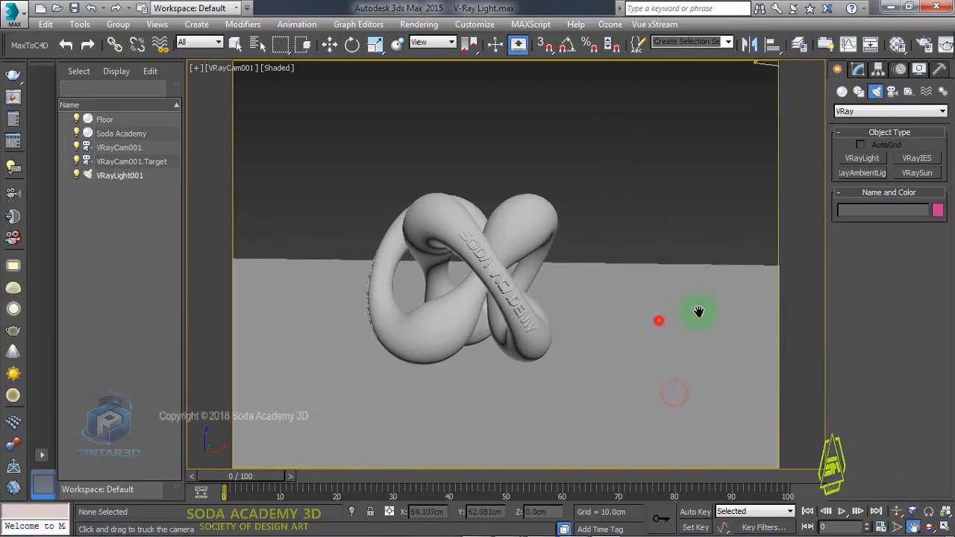
{"action": "left_click_drag", "start_coordinate": [699, 312], "coordinate": [663, 251]}
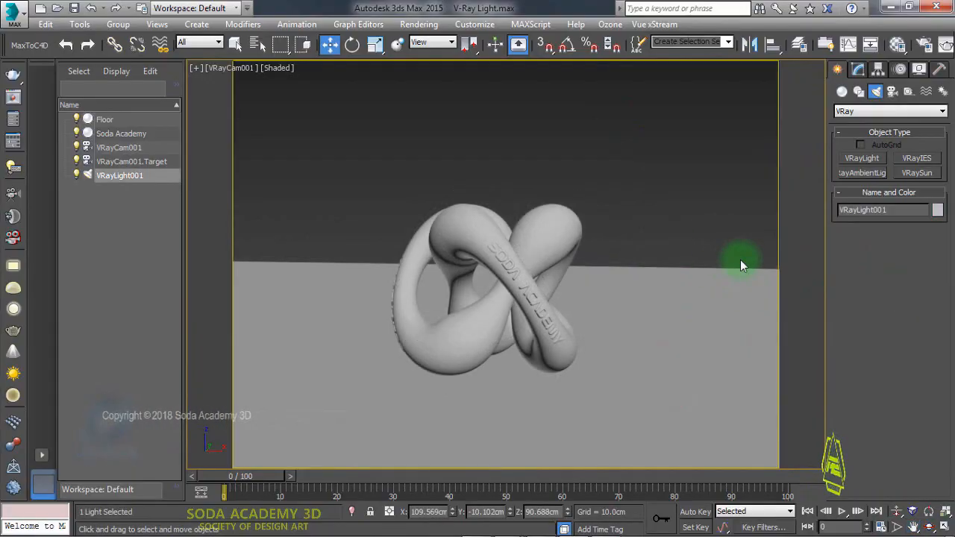
- Set the light's units to Radiant power (W) and its multiplier to 200
{"action": "left_click", "coordinate": [858, 69]}
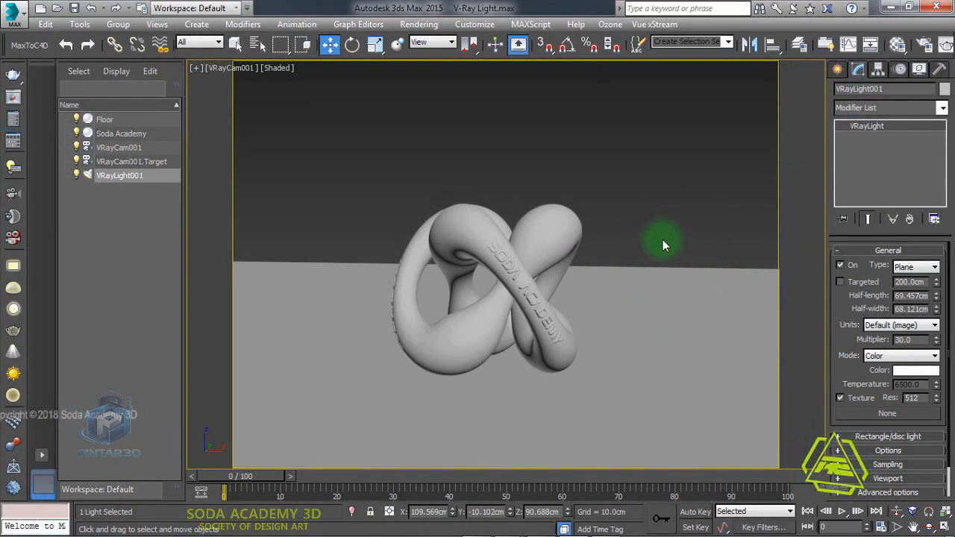
{"action": "left_click", "coordinate": [904, 328]}
{"action": "left_click", "coordinate": [910, 365]}
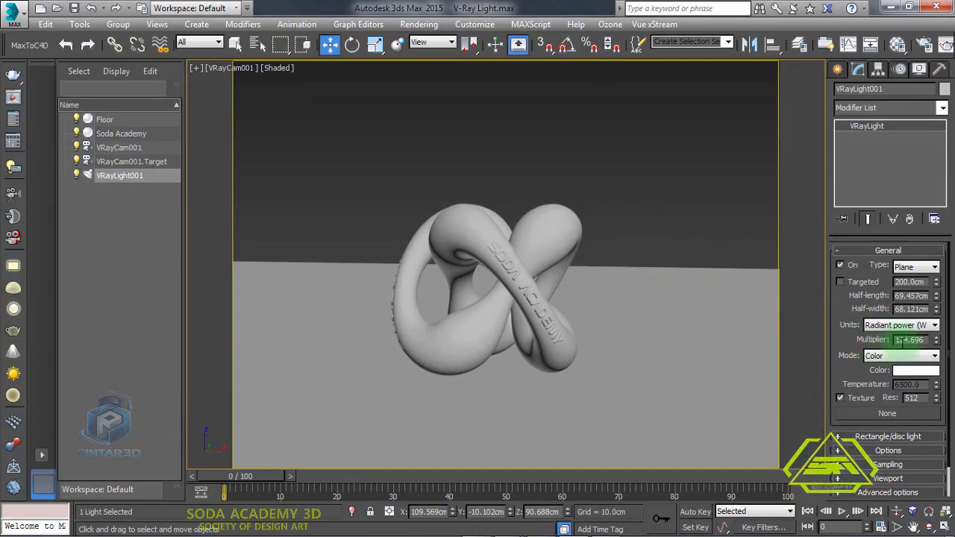
{"action": "double_click", "coordinate": [916, 340]}
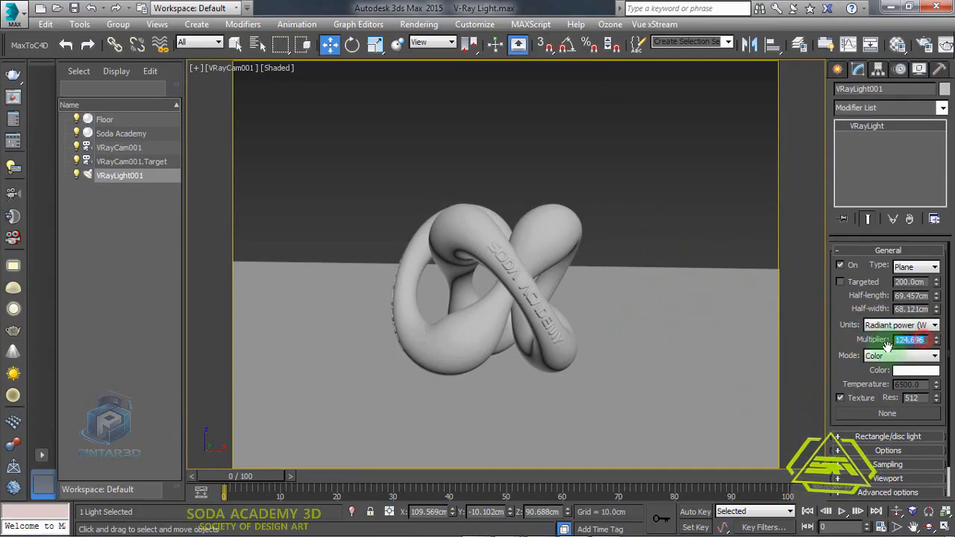
{"action": "type", "text": "200"}
{"action": "key", "text": "Return"}
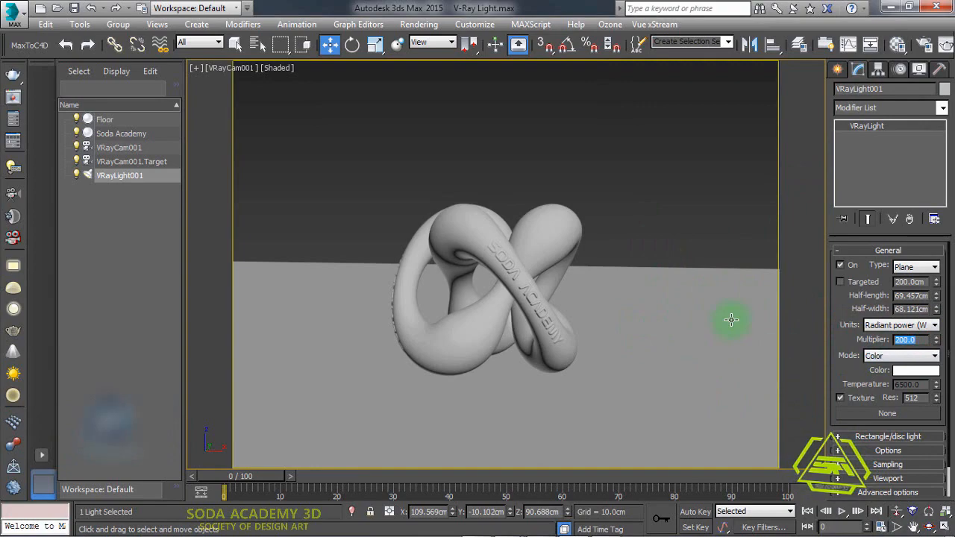
- Load the VRay - TEST V3 render preset and render the camera view
{"action": "left_click", "coordinate": [923, 45]}
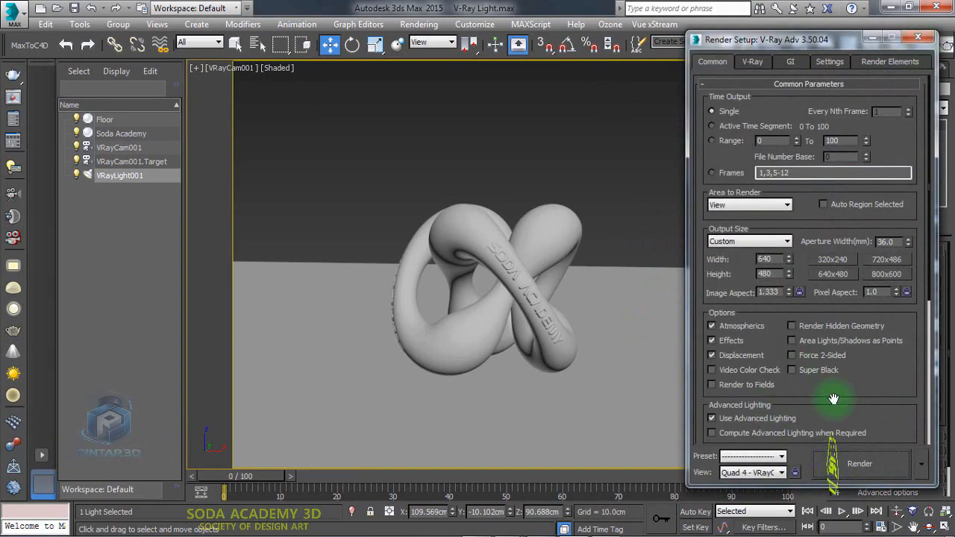
{"action": "left_click", "coordinate": [788, 458]}
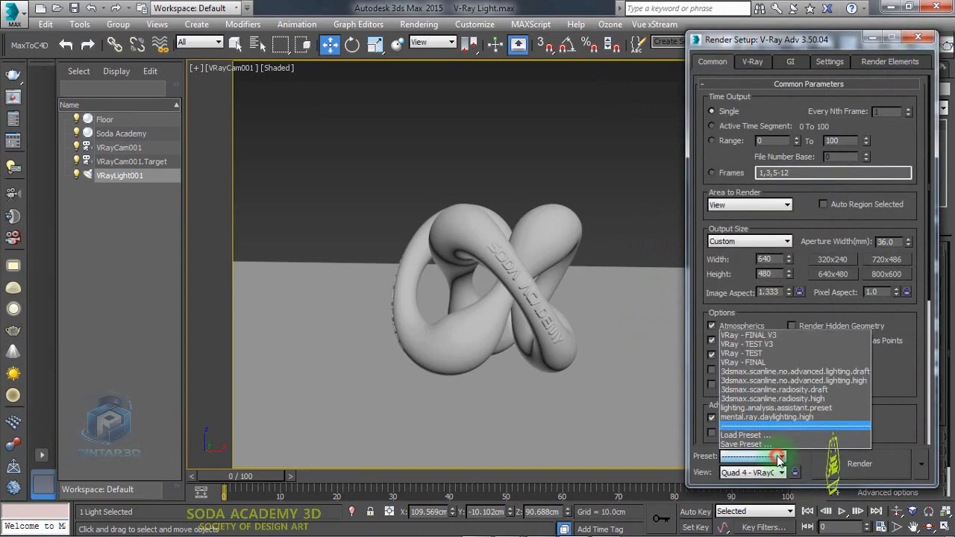
{"action": "left_click", "coordinate": [763, 345]}
{"action": "left_click", "coordinate": [344, 342]}
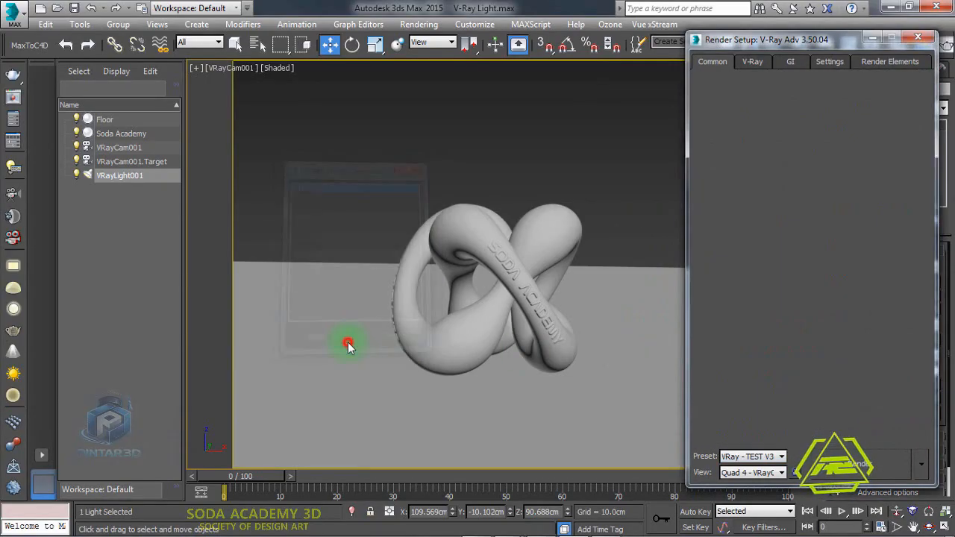
{"action": "left_click", "coordinate": [887, 471]}
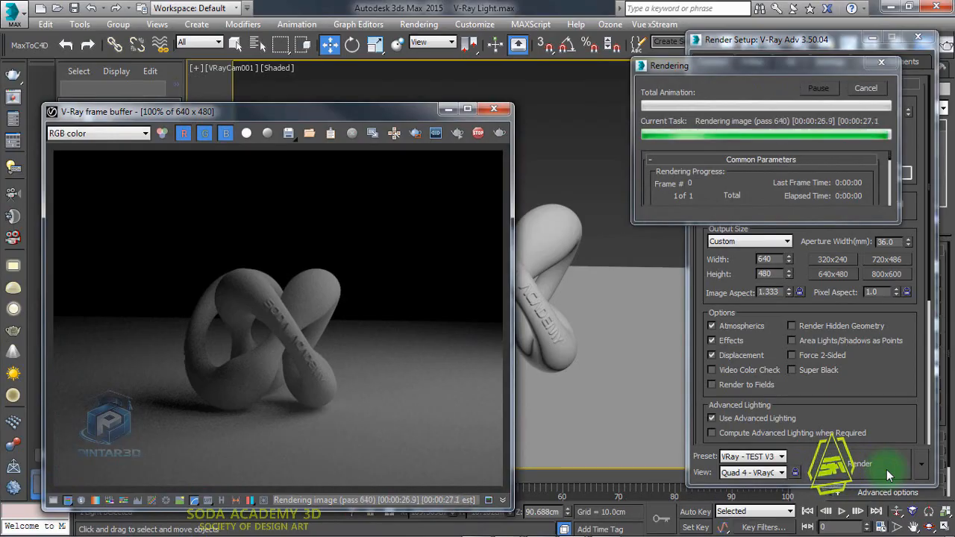
- Review the test render and rearrange the frame buffer and Render Setup windows
{"action": "left_click_drag", "start_coordinate": [397, 118], "coordinate": [528, 97]}
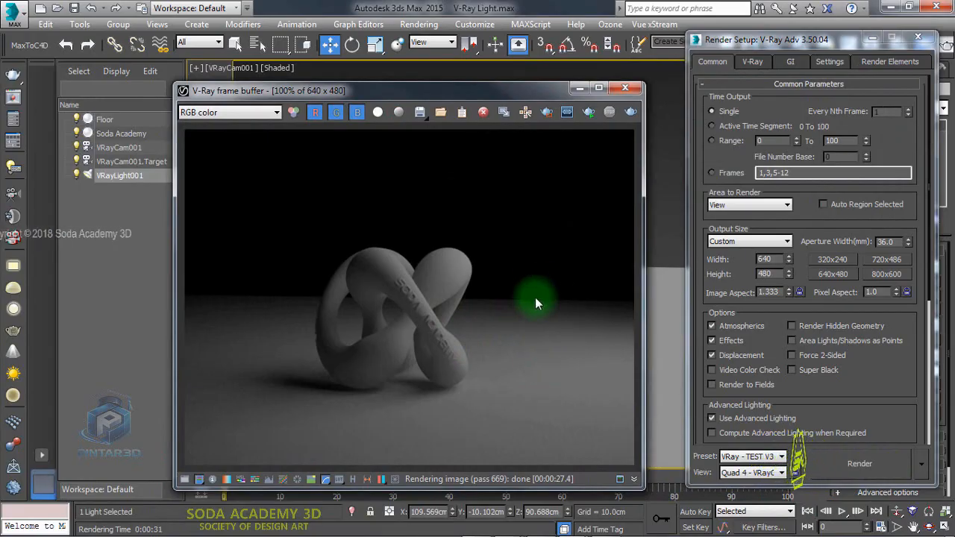
{"action": "left_click_drag", "start_coordinate": [498, 97], "coordinate": [438, 69]}
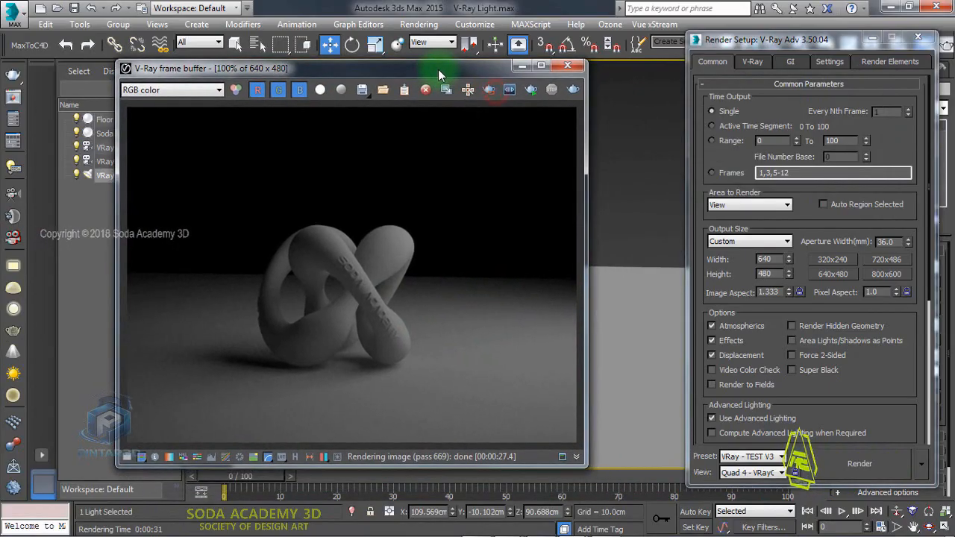
{"action": "left_click_drag", "start_coordinate": [776, 39], "coordinate": [671, 38]}
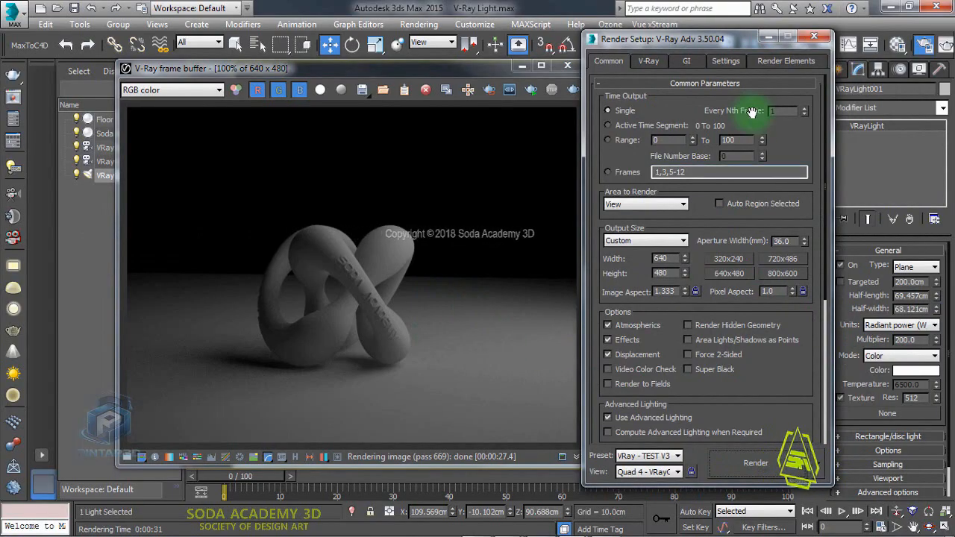
{"action": "left_click", "coordinate": [465, 69]}
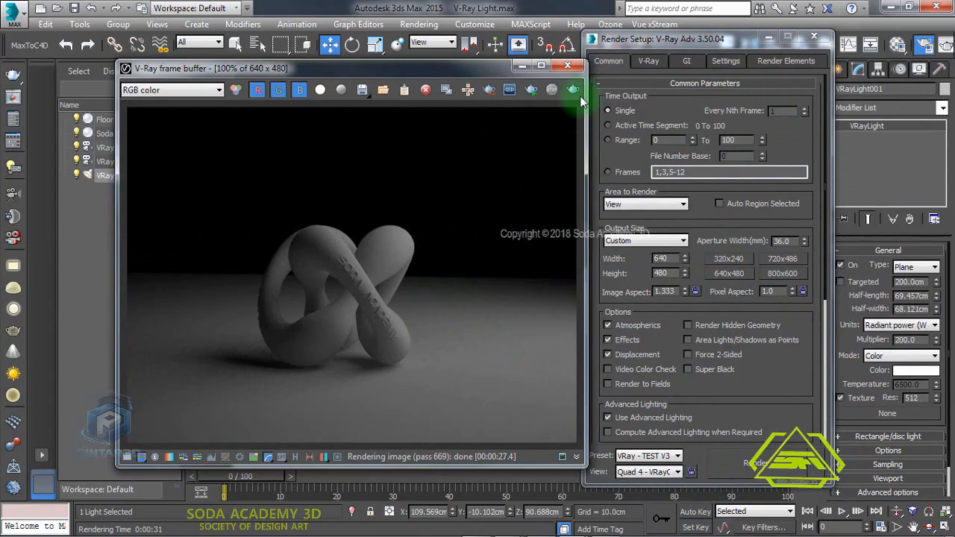
{"action": "left_click", "coordinate": [567, 65]}
{"action": "left_click_drag", "start_coordinate": [634, 39], "coordinate": [502, 44]}
- Select the camera, set its shutter speed to 50 and render the camera view
{"action": "left_click", "coordinate": [237, 67]}
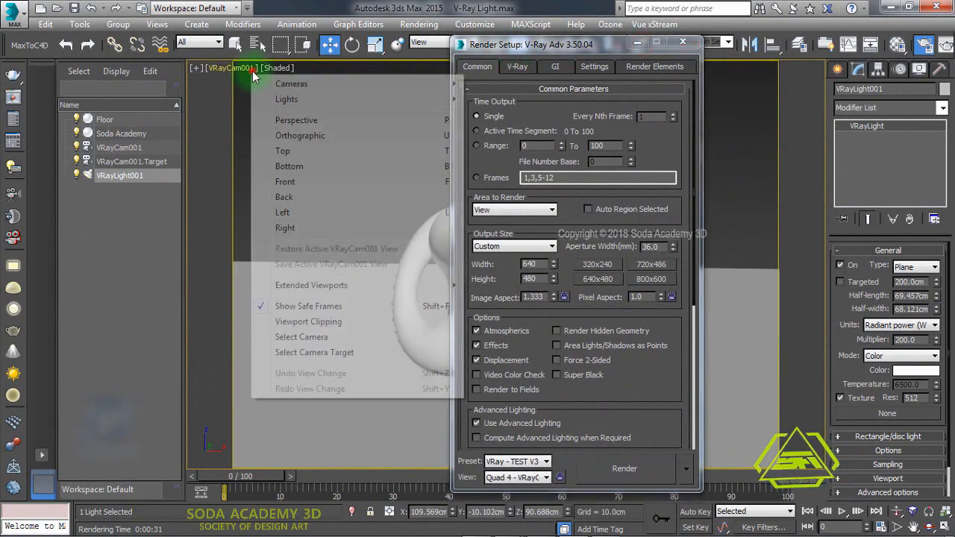
{"action": "left_click", "coordinate": [298, 337]}
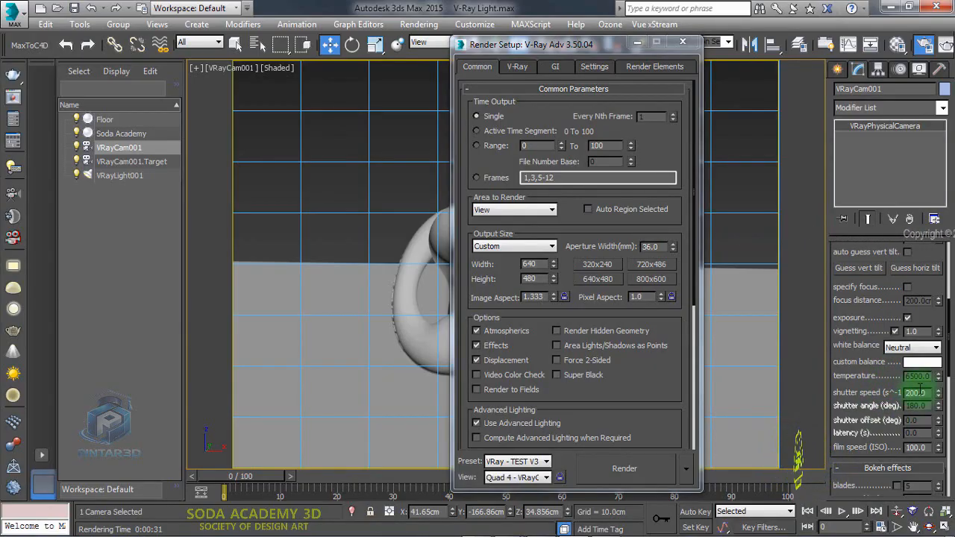
{"action": "type", "text": "50"}
{"action": "key", "text": "Return"}
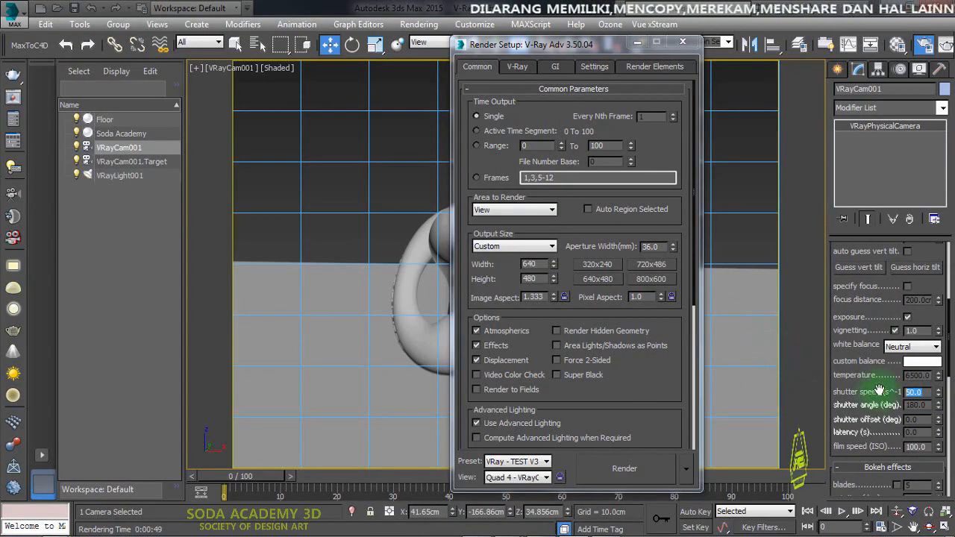
{"action": "left_click", "coordinate": [625, 468]}
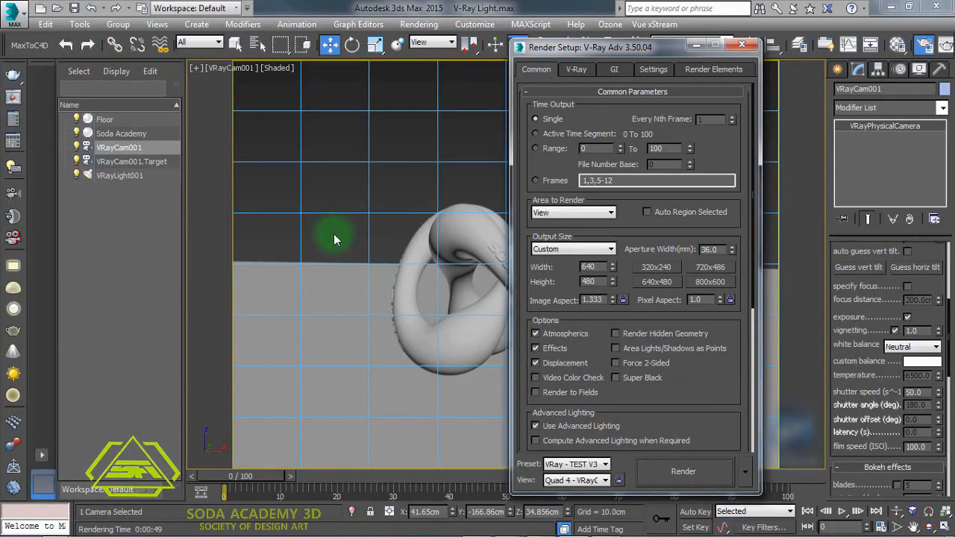
- Select the light in the quad views and set its multiplier to 300
{"action": "left_click", "coordinate": [317, 184]}
{"action": "key", "text": "alt+w"}
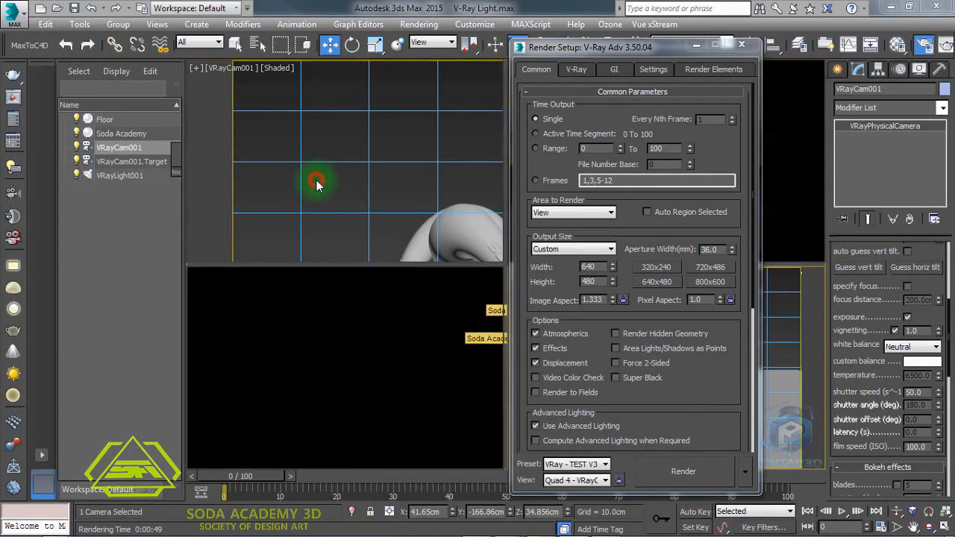
{"action": "left_click_drag", "start_coordinate": [375, 106], "coordinate": [443, 231]}
{"action": "left_click_drag", "start_coordinate": [924, 329], "coordinate": [888, 330]}
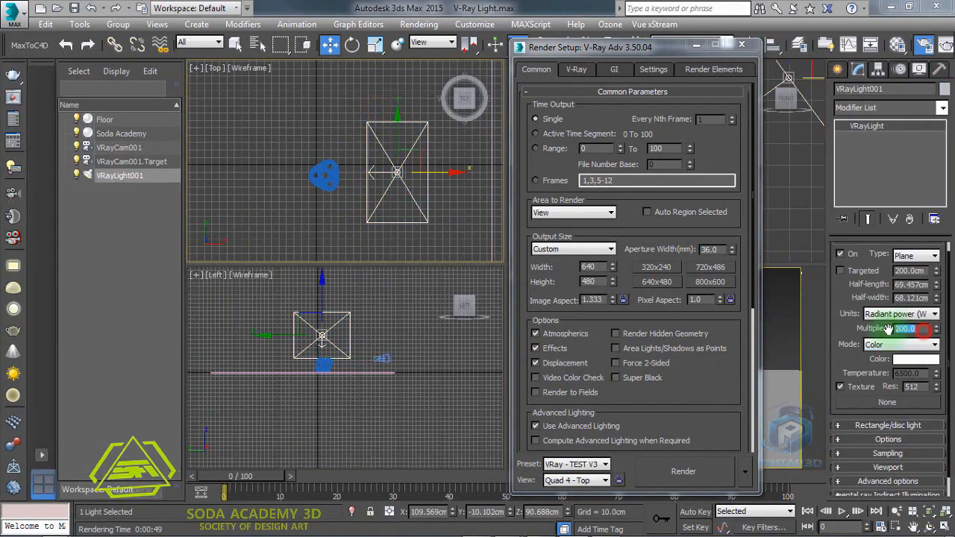
{"action": "key", "text": "Return"}
- Maximize the camera view and render it
{"action": "left_click", "coordinate": [784, 326]}
{"action": "key", "text": "alt+w"}
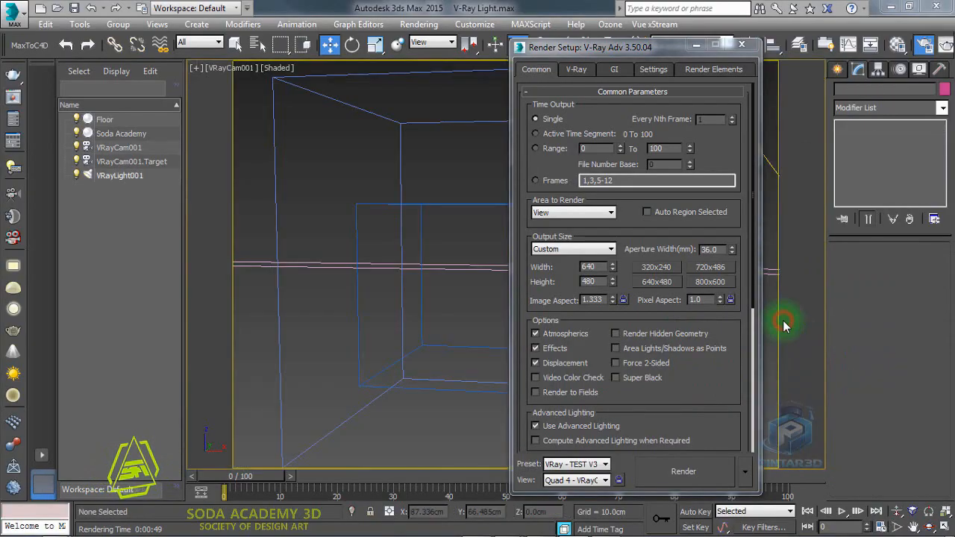
{"action": "left_click", "coordinate": [704, 472]}
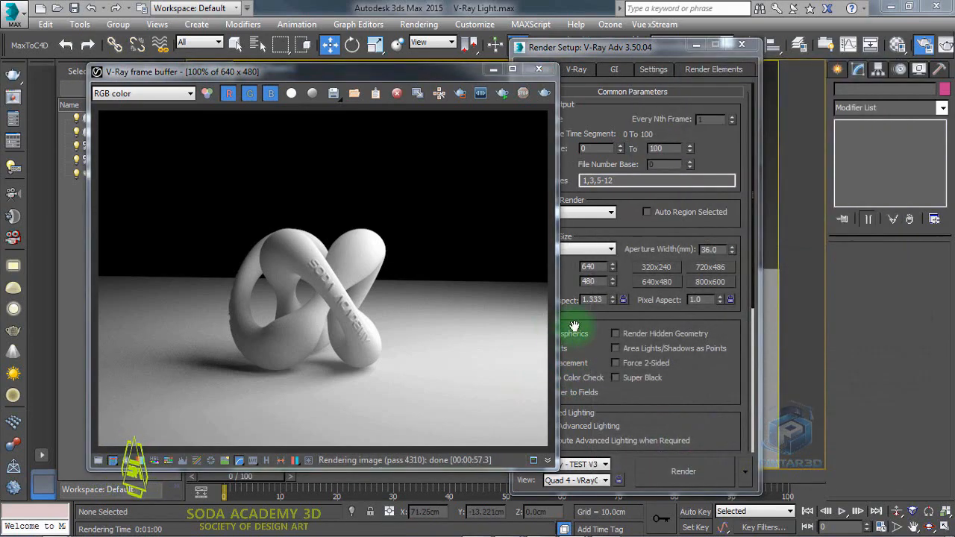
{"action": "left_click_drag", "start_coordinate": [455, 78], "coordinate": [439, 143]}
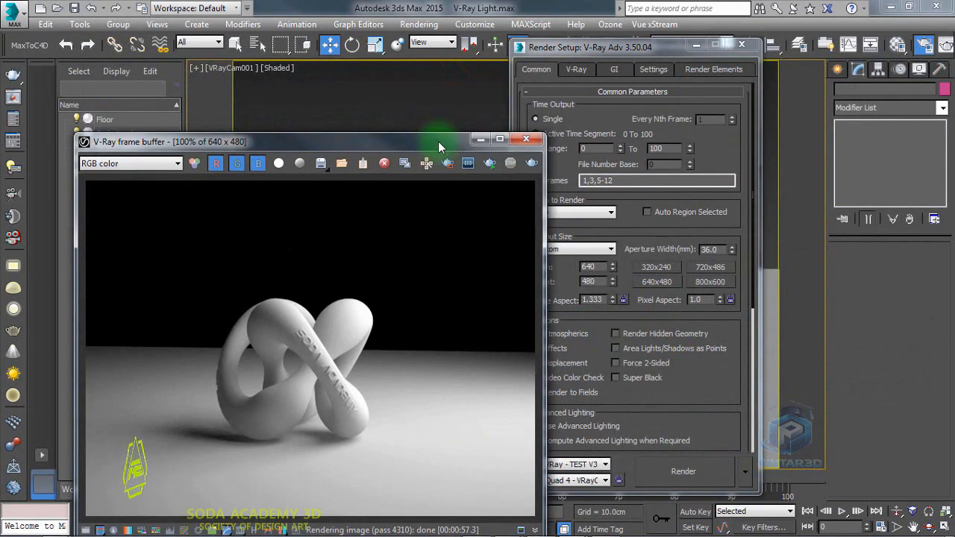
- Select the light and set its multiplier to 500
{"action": "left_click", "coordinate": [410, 100]}
{"action": "key", "text": "alt+w"}
{"action": "left_click", "coordinate": [420, 121]}
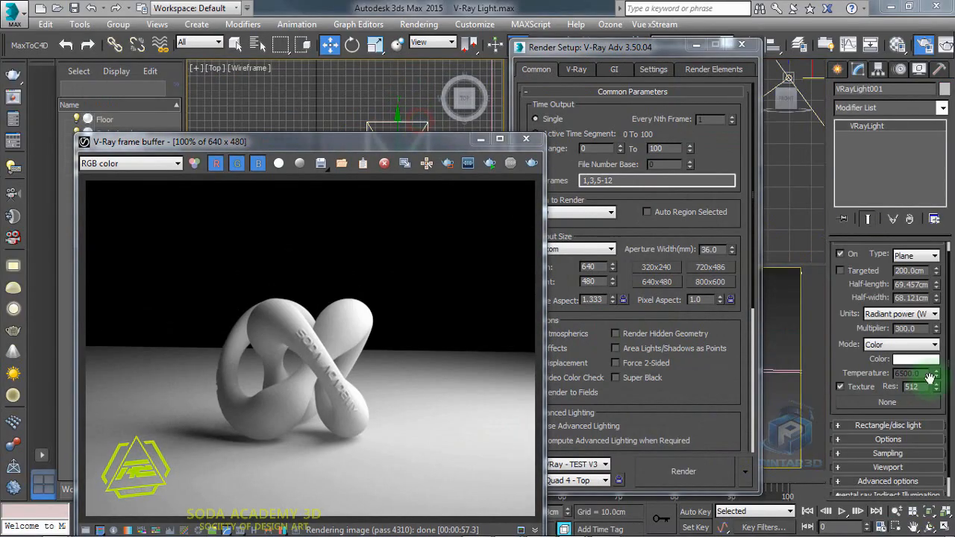
{"action": "left_click_drag", "start_coordinate": [916, 329], "coordinate": [885, 328]}
{"action": "type", "text": "500"}
{"action": "key", "text": "Return"}
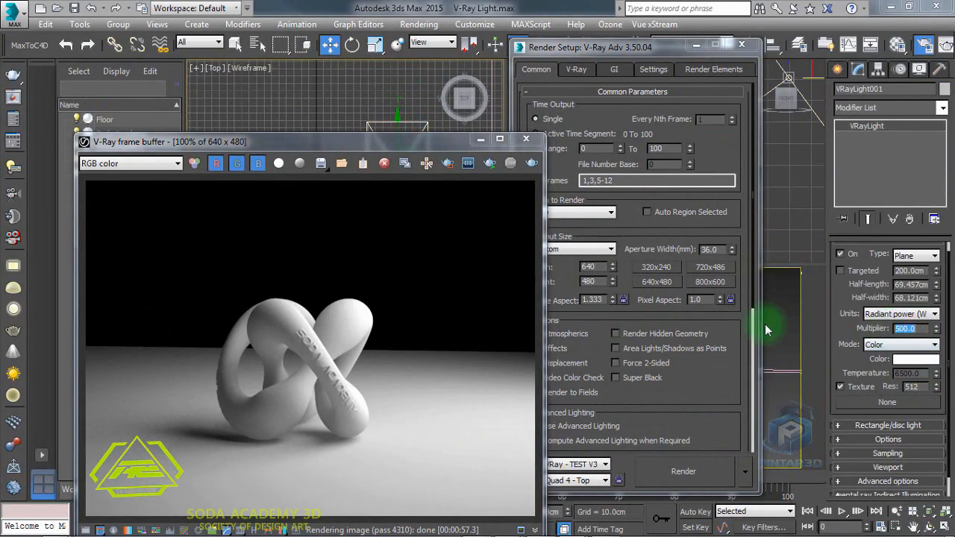
- Move the light and rotate it in the Top view so it angles toward the knot
{"action": "left_click_drag", "start_coordinate": [487, 144], "coordinate": [456, 80]}
{"action": "left_click", "coordinate": [452, 76]}
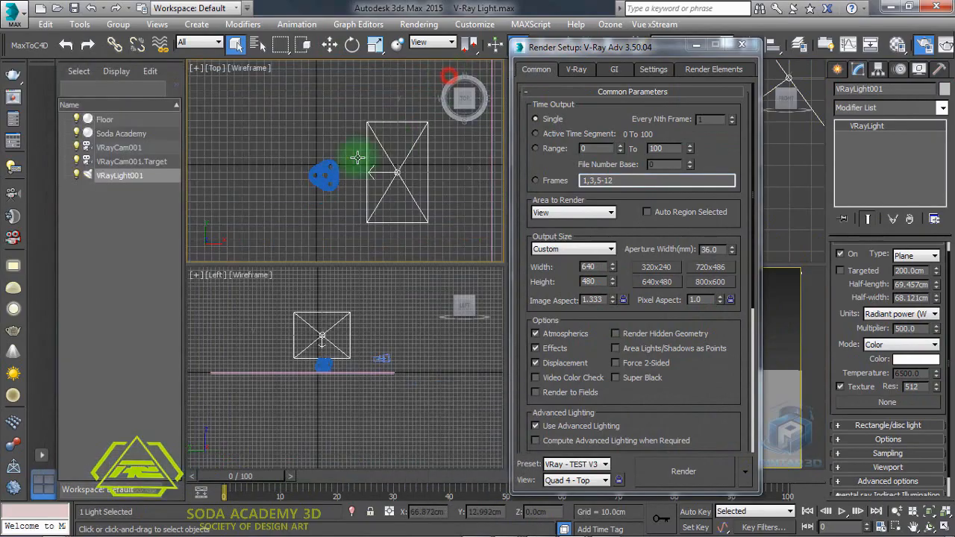
{"action": "left_click", "coordinate": [398, 228]}
{"action": "left_click", "coordinate": [354, 127]}
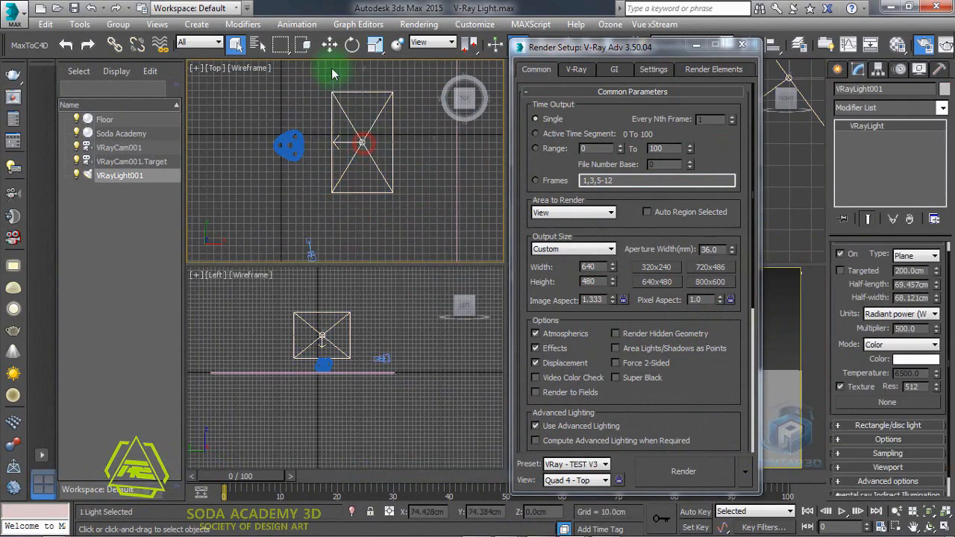
{"action": "left_click", "coordinate": [329, 45]}
{"action": "middle_click_drag", "start_coordinate": [362, 149], "coordinate": [376, 167]}
{"action": "left_click_drag", "start_coordinate": [377, 110], "coordinate": [440, 199]}
{"action": "left_click", "coordinate": [352, 48]}
{"action": "left_click", "coordinate": [330, 46]}
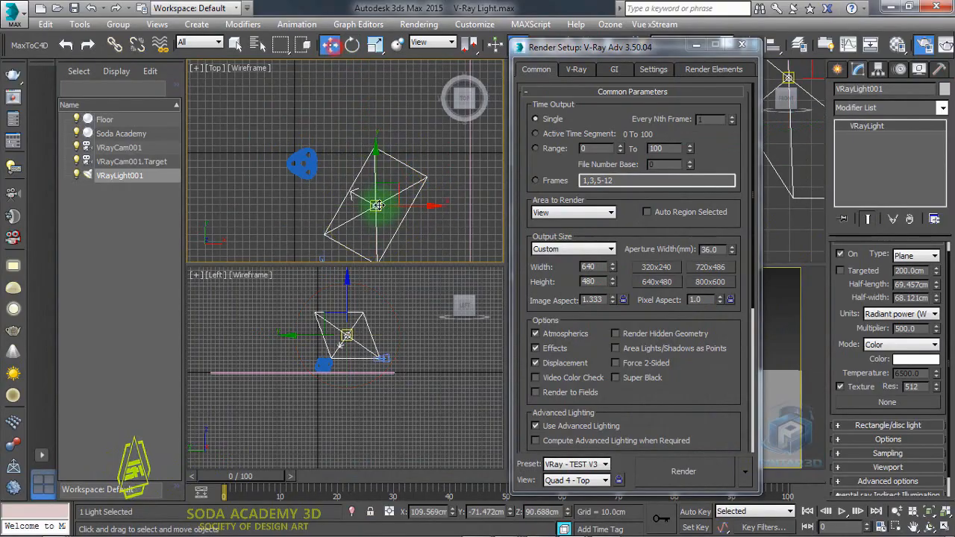
{"action": "left_click_drag", "start_coordinate": [378, 202], "coordinate": [411, 222]}
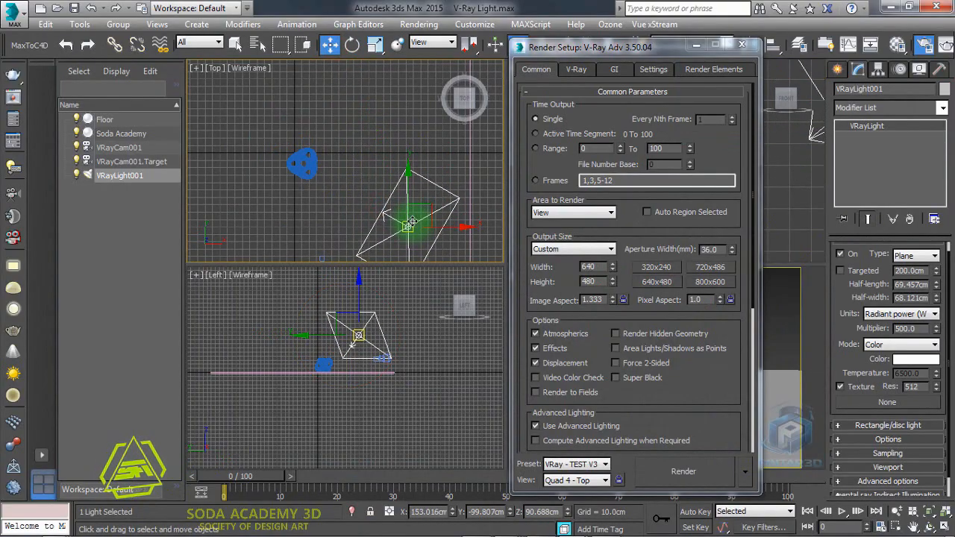
- Rotate the light slightly in the Front view
{"action": "left_click", "coordinate": [695, 45]}
{"action": "scroll", "coordinate": [657, 172], "scroll_direction": "down", "scroll_amount": 3}
{"action": "left_click_drag", "start_coordinate": [714, 92], "coordinate": [714, 80]}
{"action": "scroll", "coordinate": [351, 377], "scroll_direction": "up", "scroll_amount": 5}
{"action": "key", "text": "e"}
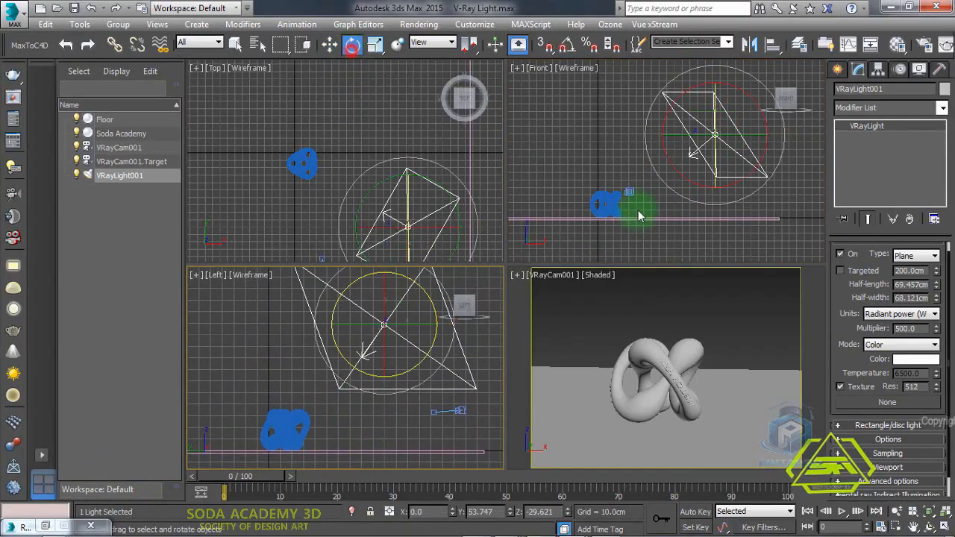
{"action": "mouse_move", "coordinate": [674, 171]}
{"action": "left_mouse_down"}
{"action": "mouse_move", "coordinate": [667, 155]}
{"action": "mouse_move", "coordinate": [669, 170]}
{"action": "left_mouse_up"}
{"action": "left_click", "coordinate": [627, 299]}
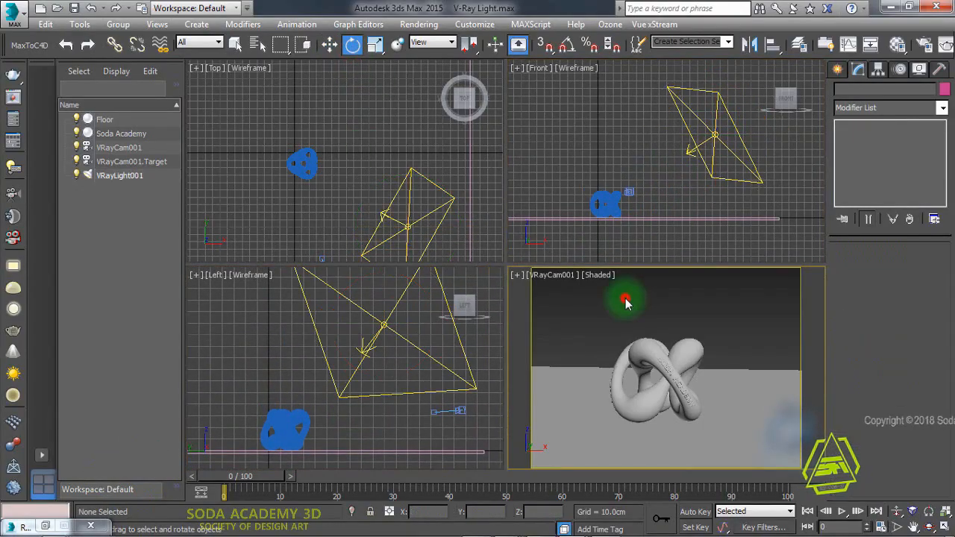
- Select the light and render the camera view again
{"action": "left_click", "coordinate": [44, 526]}
{"action": "left_click", "coordinate": [408, 229]}
{"action": "left_click", "coordinate": [329, 44]}
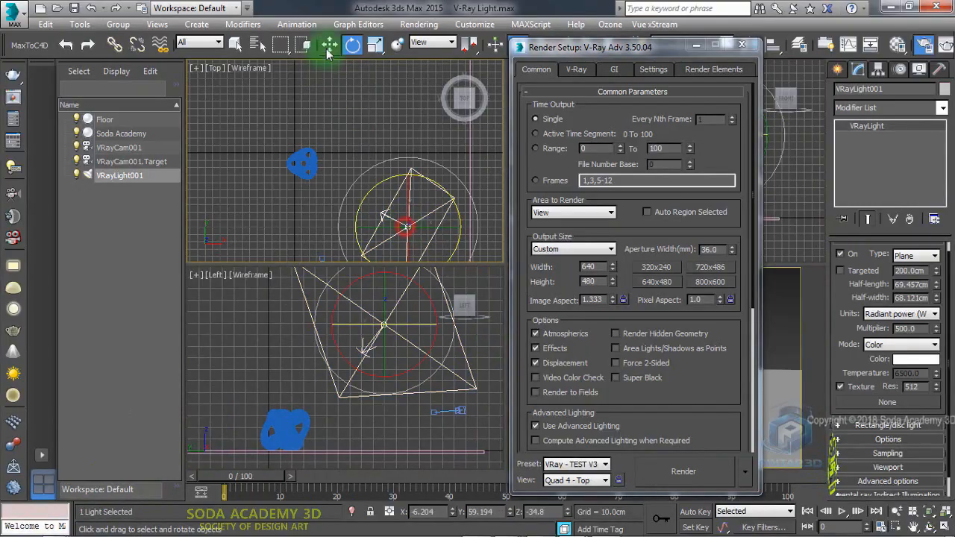
{"action": "right_click", "coordinate": [780, 316]}
{"action": "left_click", "coordinate": [682, 470]}
{"action": "left_click", "coordinate": [682, 470]}
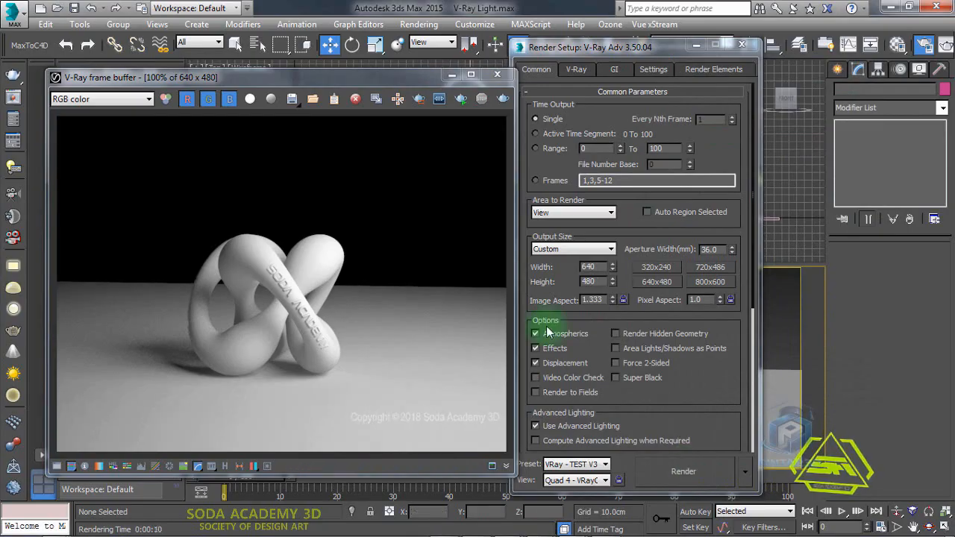
- Close the frame buffer, select the light and open its Options rollout
{"action": "left_click", "coordinate": [497, 74]}
{"action": "left_click", "coordinate": [442, 254]}
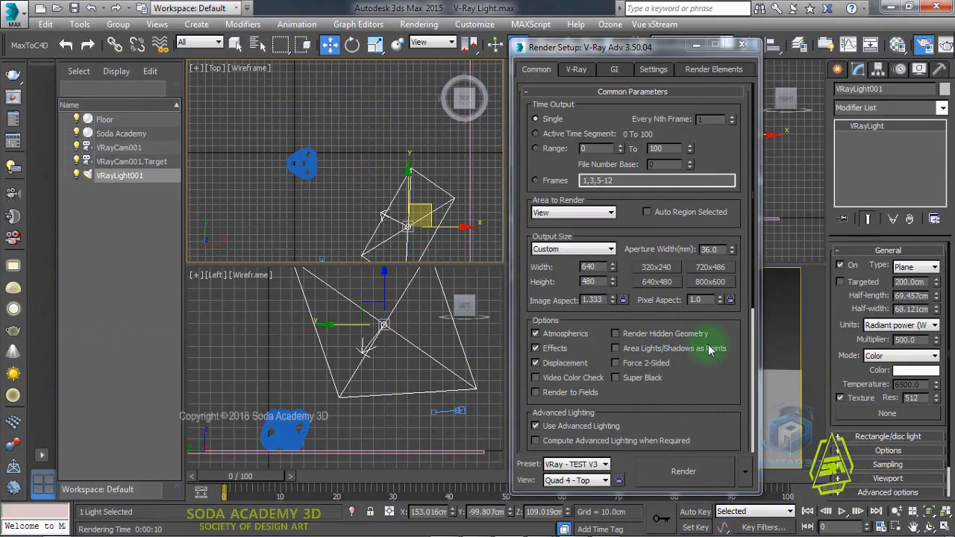
{"action": "left_click_drag", "start_coordinate": [948, 320], "coordinate": [947, 433]}
{"action": "left_click", "coordinate": [915, 418]}
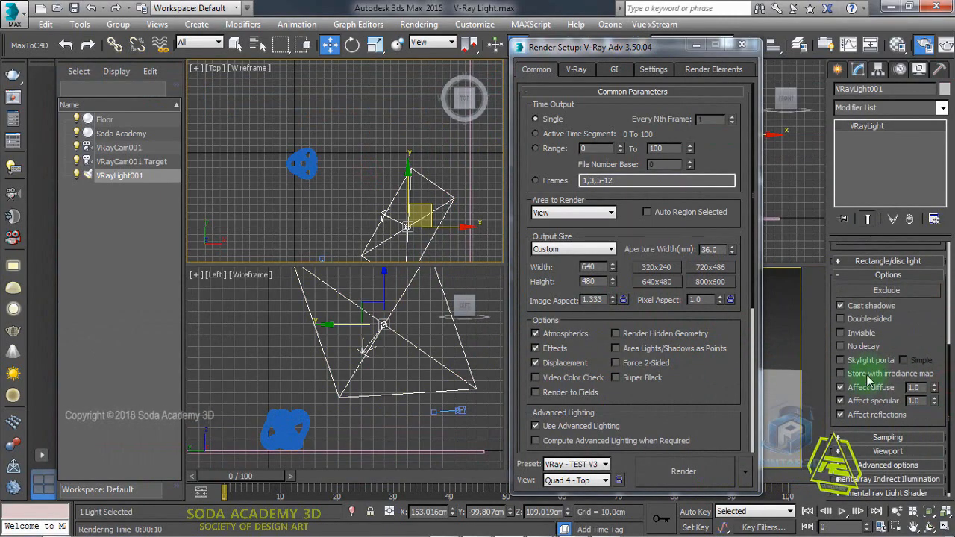
- Enable Store with irradiance map for the light and render the camera view
{"action": "left_click", "coordinate": [841, 373]}
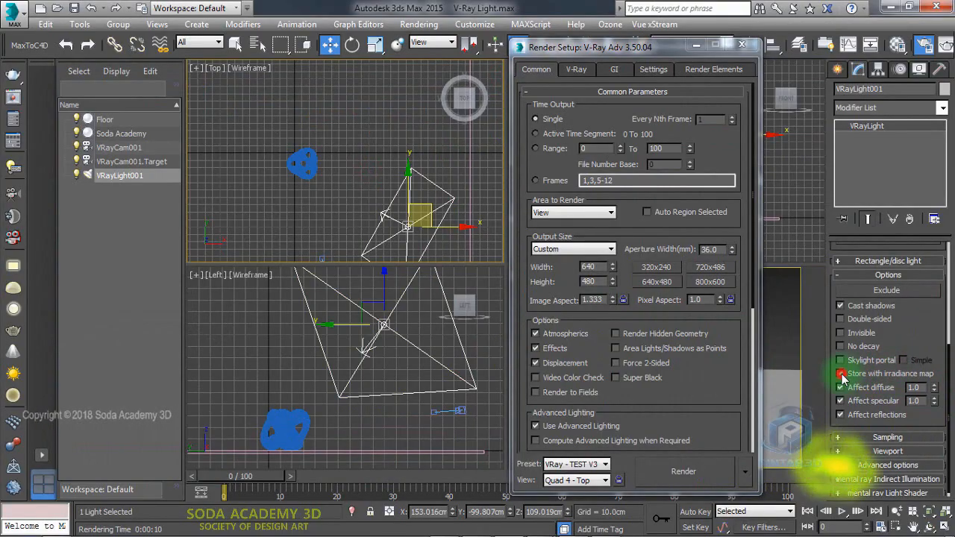
{"action": "left_click", "coordinate": [783, 344]}
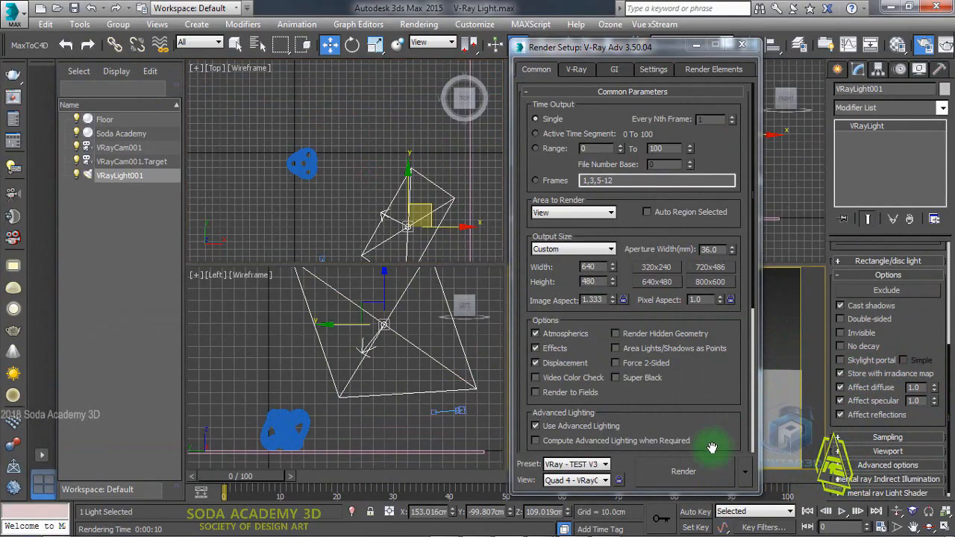
{"action": "left_click", "coordinate": [708, 472]}
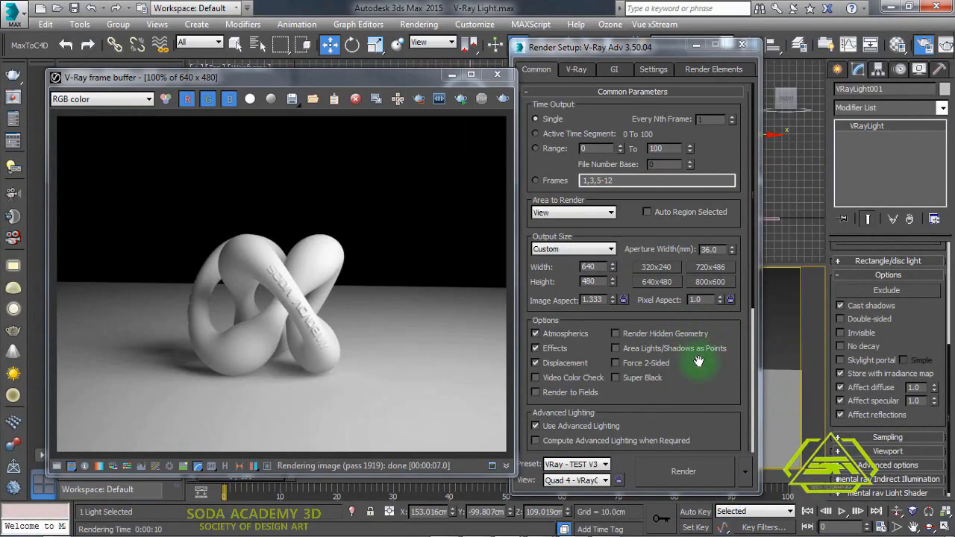
- Close the render windows and truck and orbit the VRay camera to reframe the knot
{"action": "left_click", "coordinate": [496, 74]}
{"action": "left_click", "coordinate": [696, 46]}
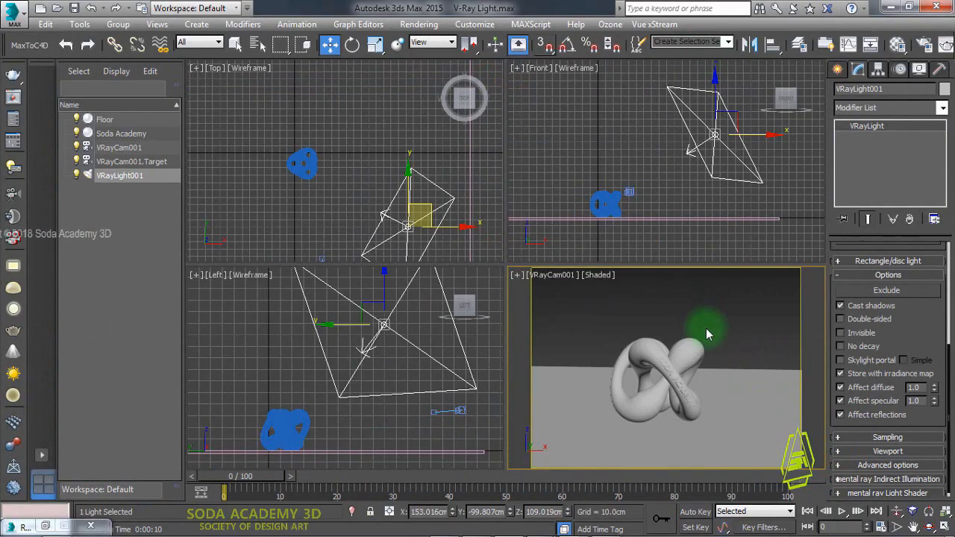
{"action": "left_click", "coordinate": [706, 335]}
{"action": "key", "text": "alt+w"}
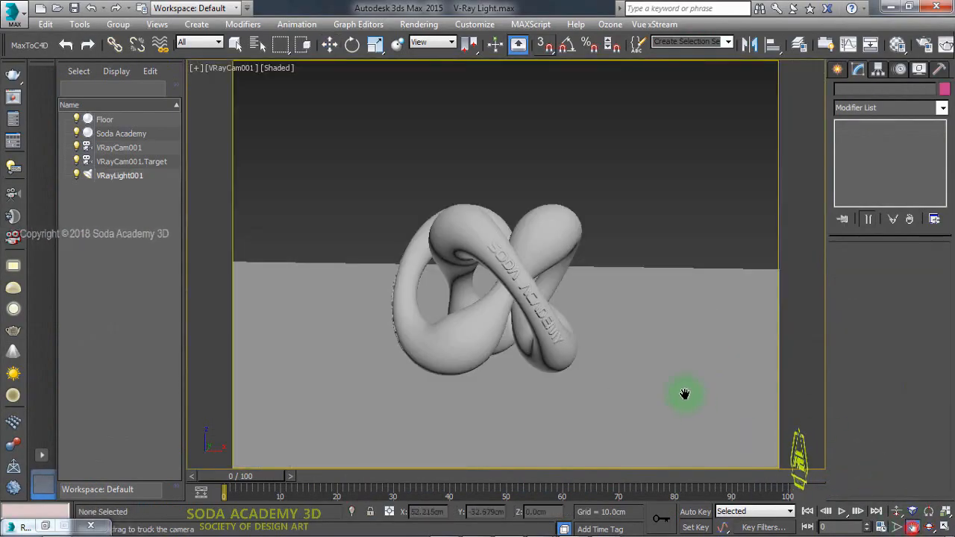
{"action": "left_click_drag", "start_coordinate": [601, 333], "coordinate": [733, 375]}
{"action": "left_click_drag", "start_coordinate": [557, 338], "coordinate": [706, 399]}
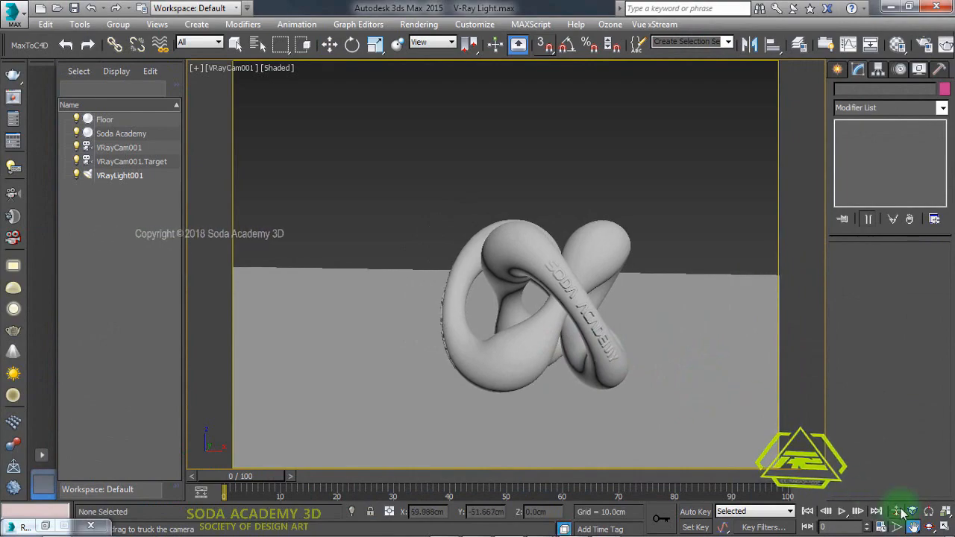
{"action": "left_click", "coordinate": [929, 527]}
{"action": "left_click_drag", "start_coordinate": [635, 375], "coordinate": [639, 377]}
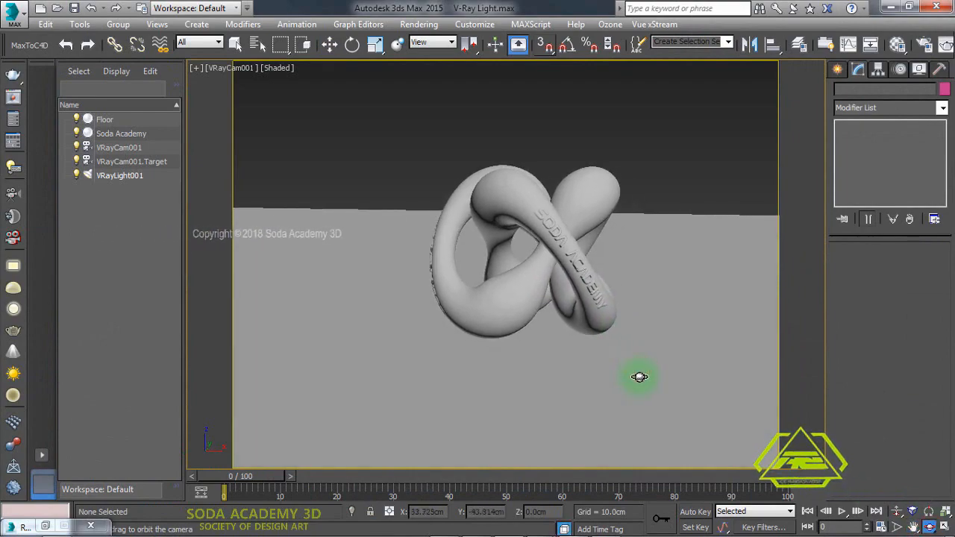
{"action": "left_click", "coordinate": [914, 527]}
{"action": "left_click_drag", "start_coordinate": [656, 217], "coordinate": [651, 429]}
{"action": "key", "text": "alt+w"}
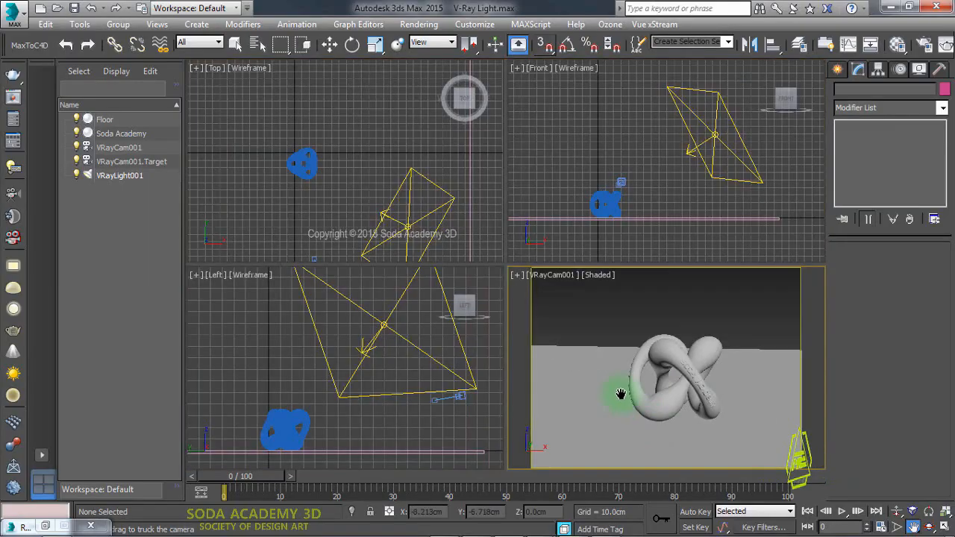
- Select the VRay light and switch its color mode to Temperature
{"action": "left_click", "coordinate": [329, 45]}
{"action": "left_click", "coordinate": [406, 175]}
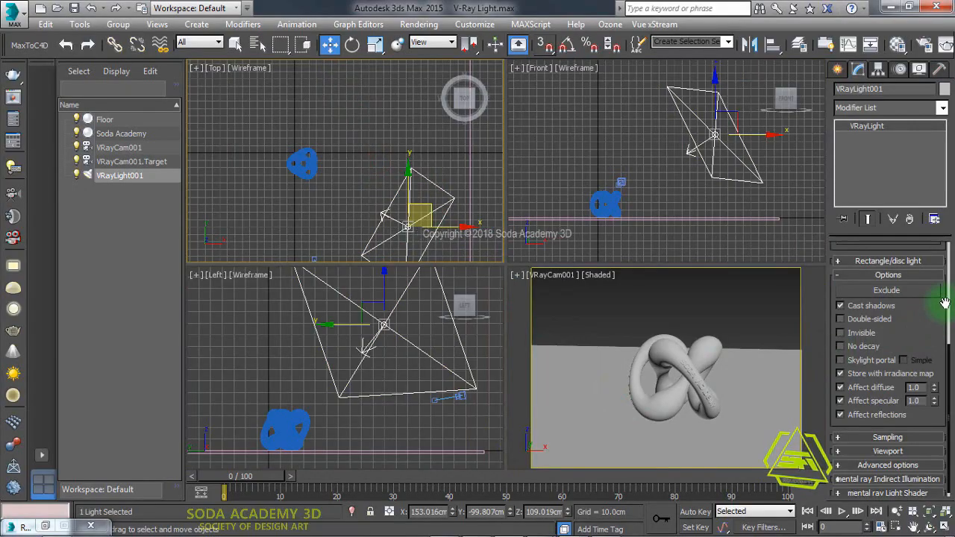
{"action": "scroll", "coordinate": [940, 299], "scroll_direction": "up", "scroll_amount": 5}
{"action": "left_click", "coordinate": [836, 390]}
{"action": "left_click_drag", "start_coordinate": [949, 355], "coordinate": [950, 310]}
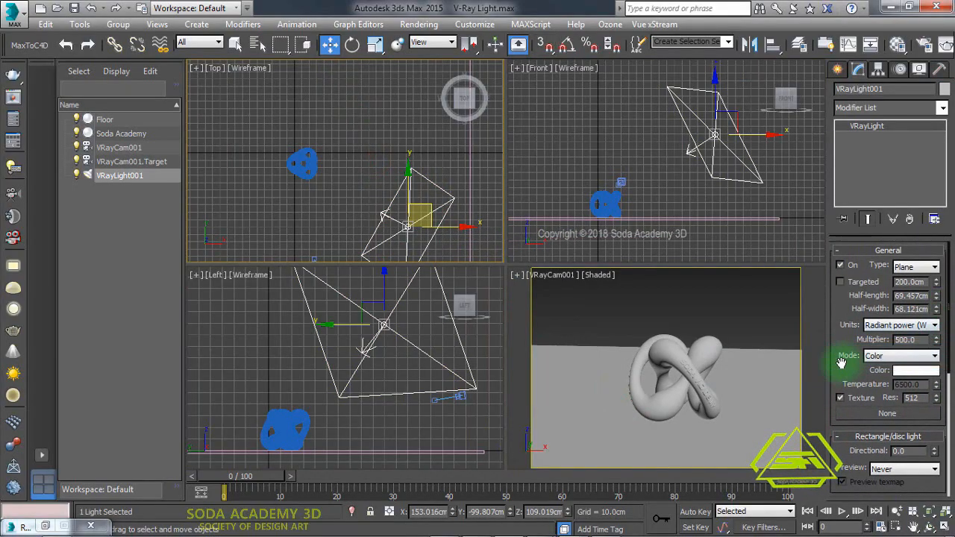
{"action": "left_click", "coordinate": [903, 358]}
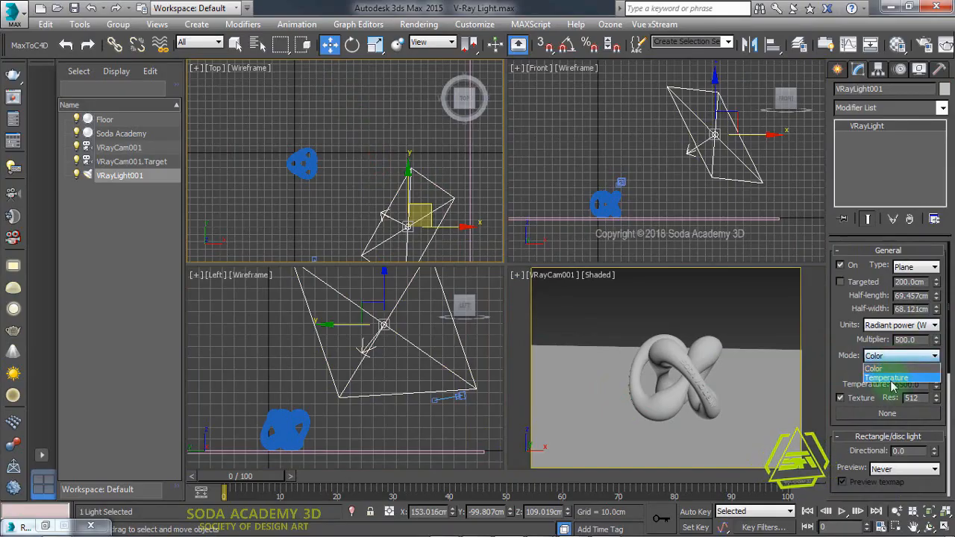
{"action": "left_click", "coordinate": [891, 379]}
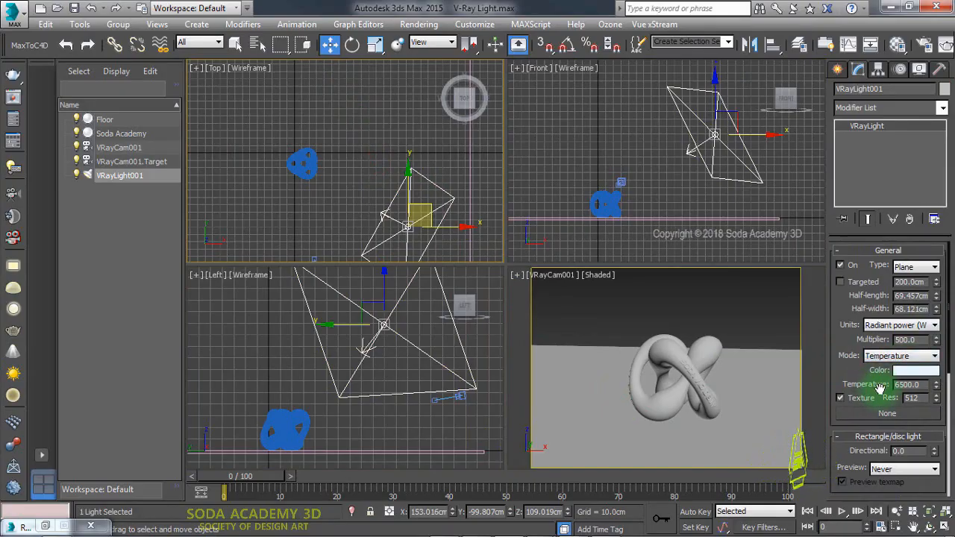
- Set the light temperature to 7000 and render the scene
{"action": "double_click", "coordinate": [907, 385]}
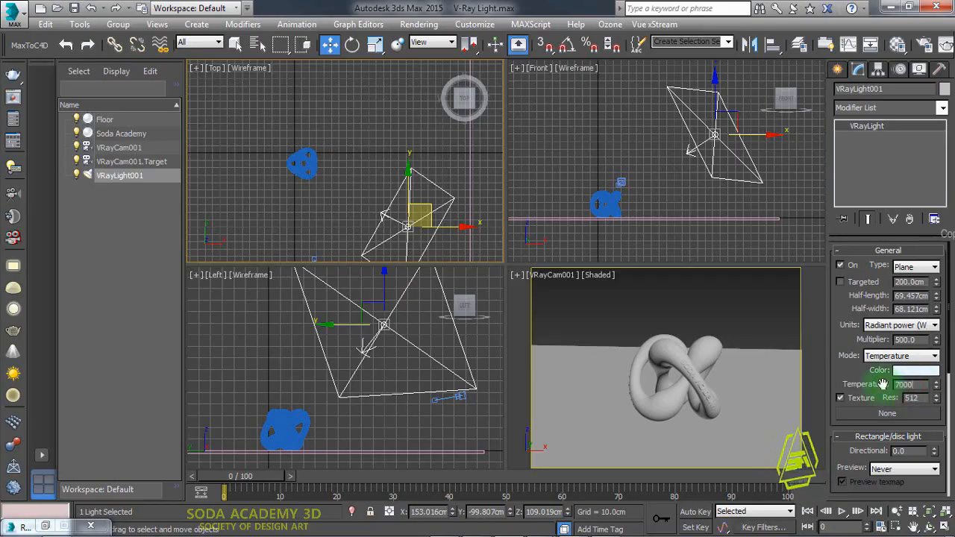
{"action": "key", "text": "F10"}
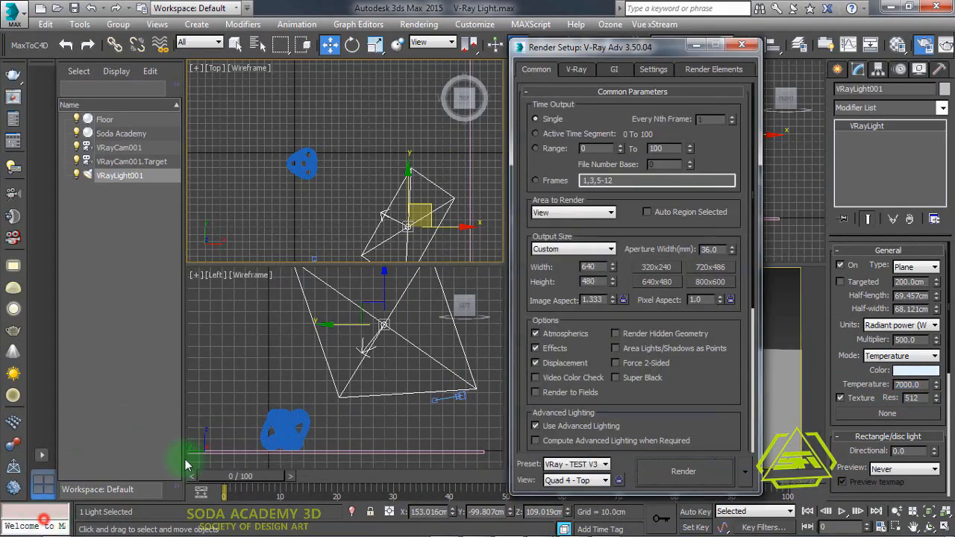
{"action": "left_click", "coordinate": [682, 472]}
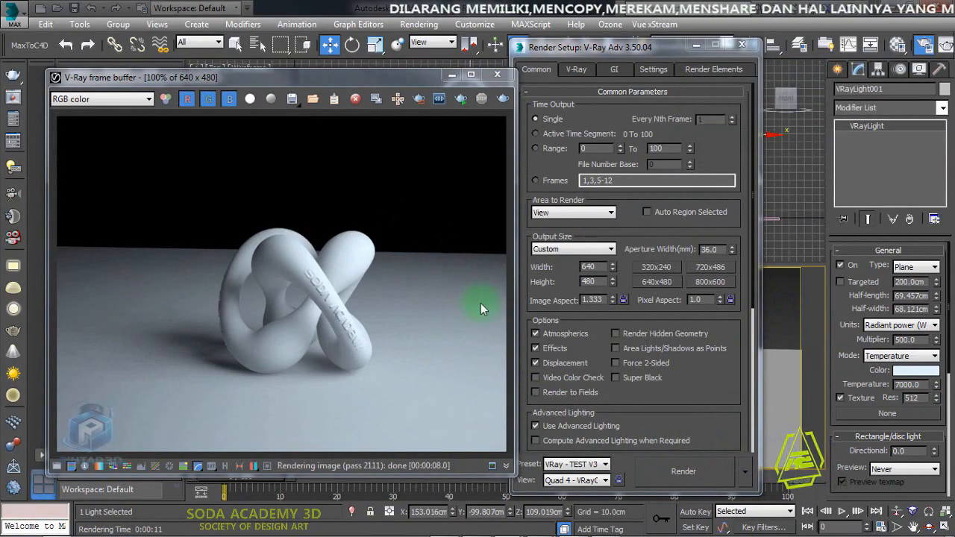
- Set the light temperature to 3500 and render again
{"action": "double_click", "coordinate": [903, 384]}
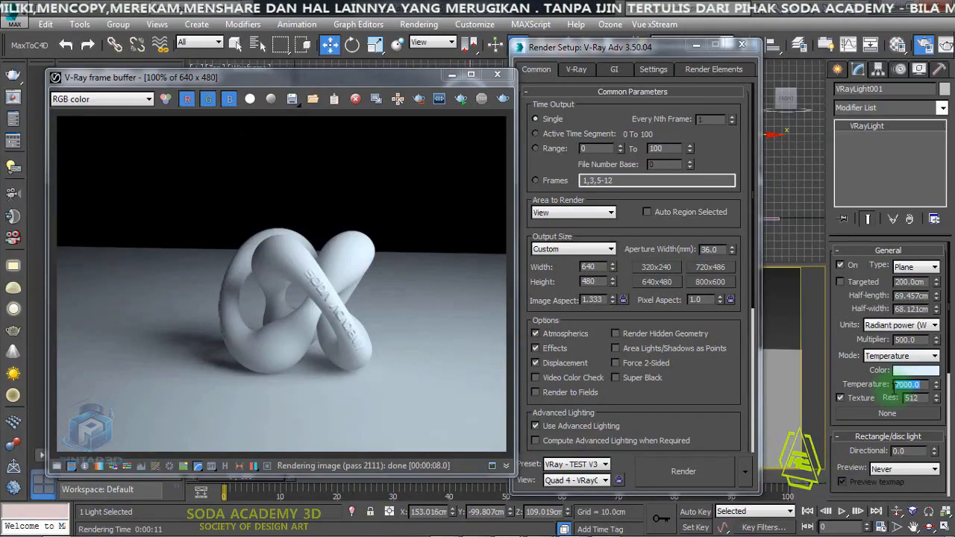
{"action": "type", "text": "35"}
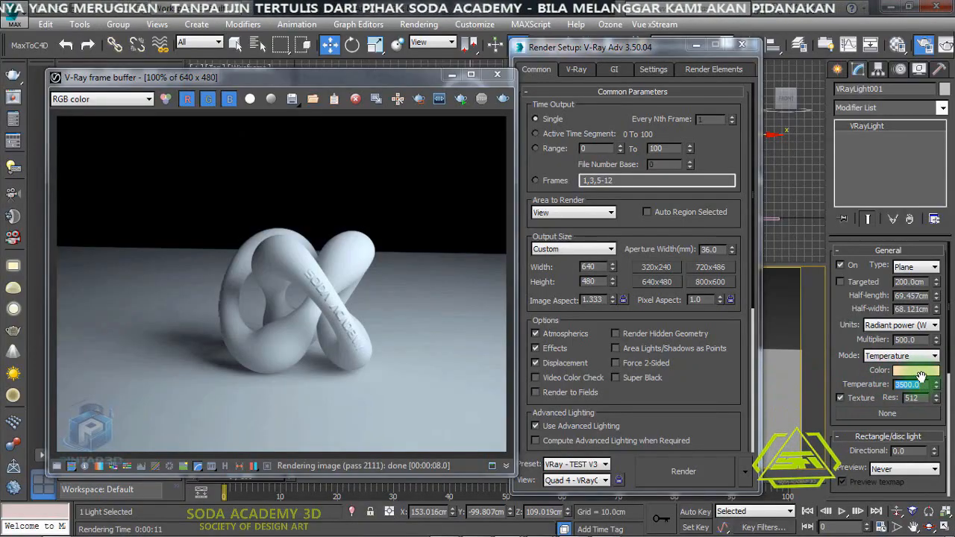
{"action": "left_click_drag", "start_coordinate": [912, 384], "coordinate": [876, 388]}
{"action": "type", "text": "15"}
{"action": "type", "text": "3500"}
{"action": "key", "text": "Return"}
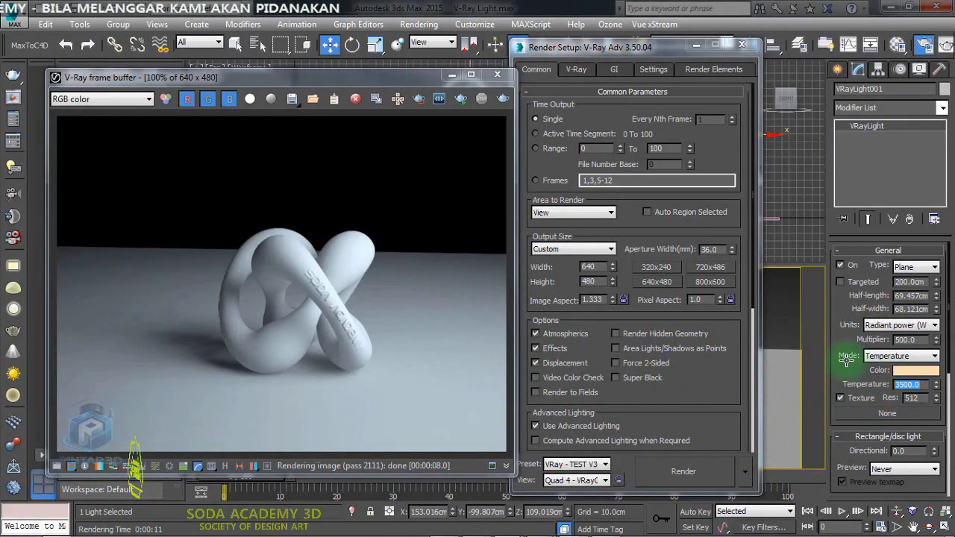
{"action": "left_click", "coordinate": [684, 471]}
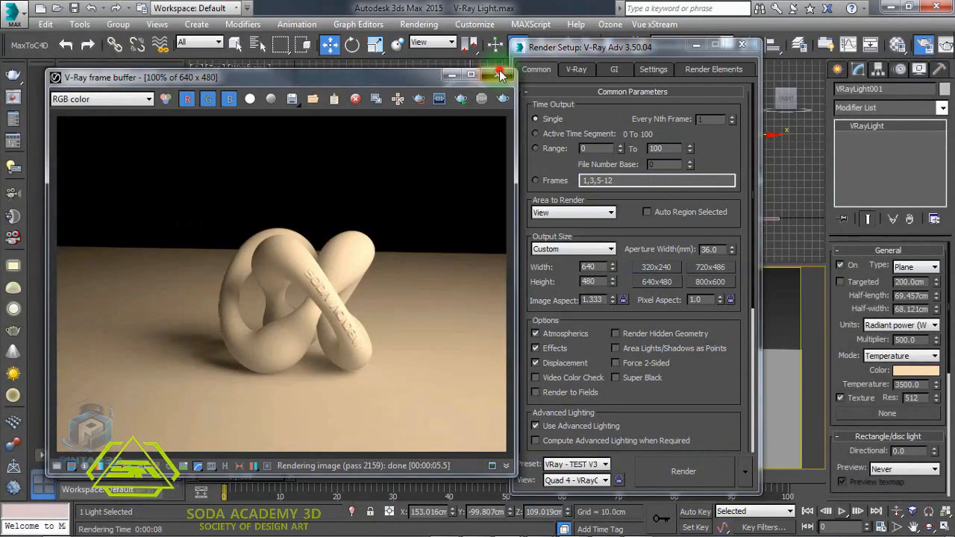
- Close the render windows and truck and orbit the camera view to reframe the knot again
{"action": "left_click", "coordinate": [512, 75]}
{"action": "left_click", "coordinate": [748, 18]}
{"action": "left_click", "coordinate": [740, 309]}
{"action": "key", "text": "alt+w"}
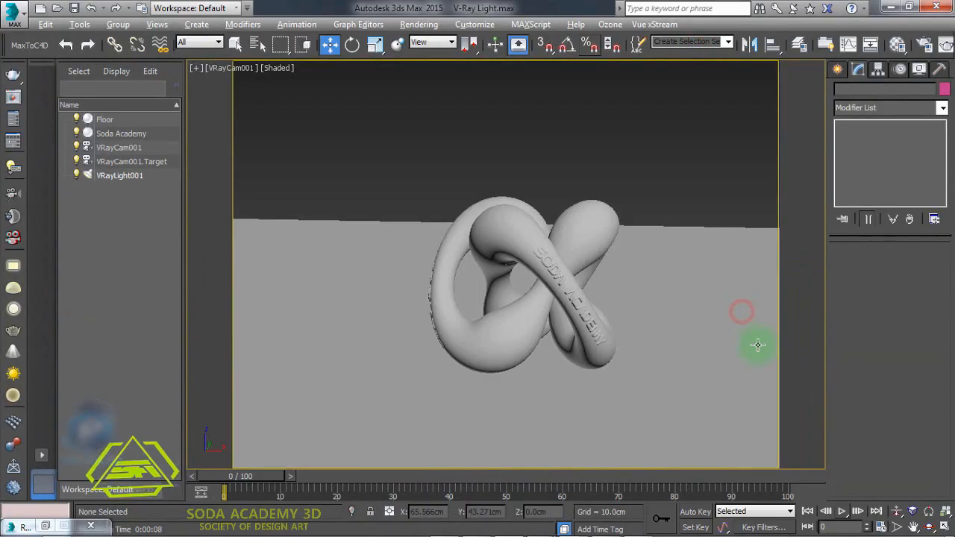
{"action": "left_click", "coordinate": [911, 526]}
{"action": "left_click_drag", "start_coordinate": [587, 330], "coordinate": [567, 335]}
{"action": "left_click", "coordinate": [928, 526]}
{"action": "left_click", "coordinate": [912, 526]}
{"action": "left_click_drag", "start_coordinate": [712, 399], "coordinate": [455, 348]}
{"action": "left_click", "coordinate": [646, 365]}
{"action": "key", "text": "alt+w"}
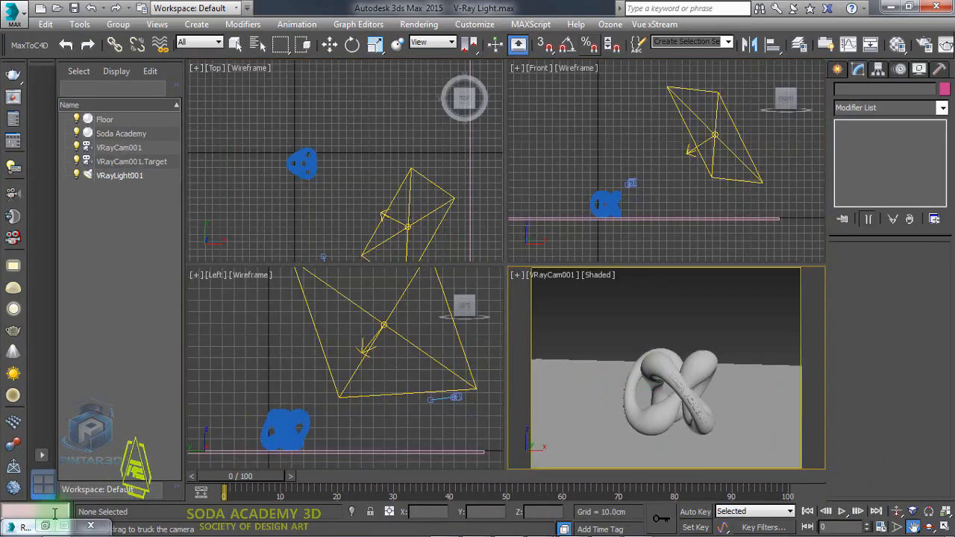
- Select the light and set its half-length and half-width to 30 cm
{"action": "left_click", "coordinate": [45, 526]}
{"action": "key", "text": "w"}
{"action": "left_click", "coordinate": [410, 181]}
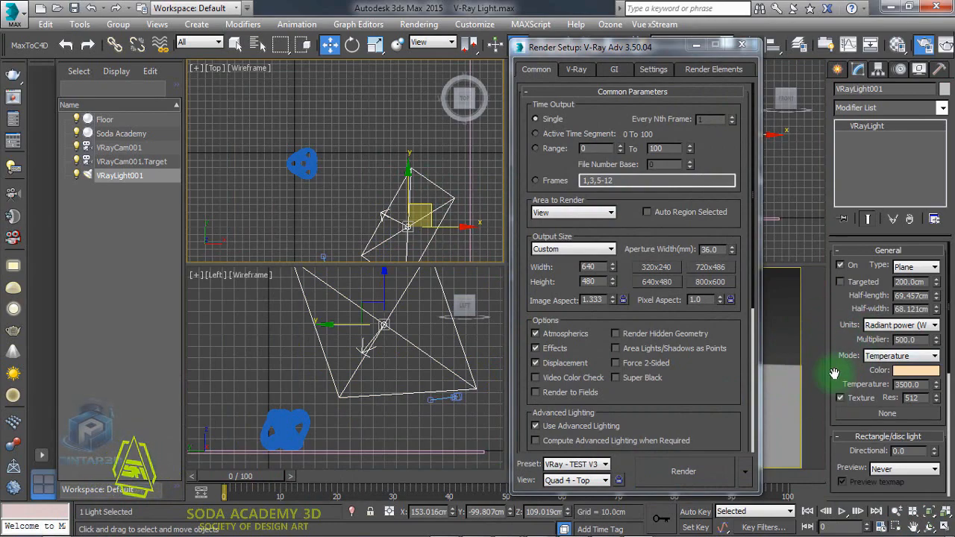
{"action": "left_click_drag", "start_coordinate": [642, 47], "coordinate": [264, 50]}
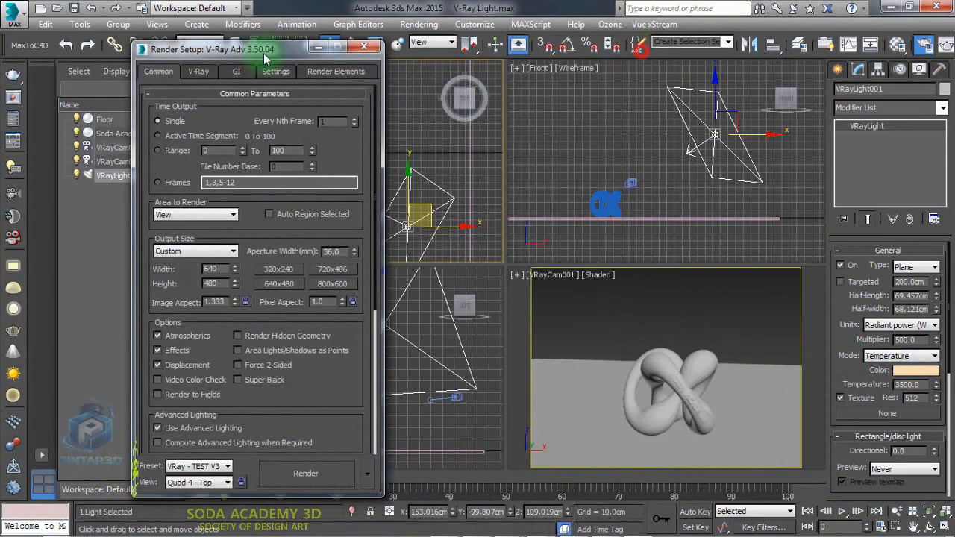
{"action": "double_click", "coordinate": [911, 296]}
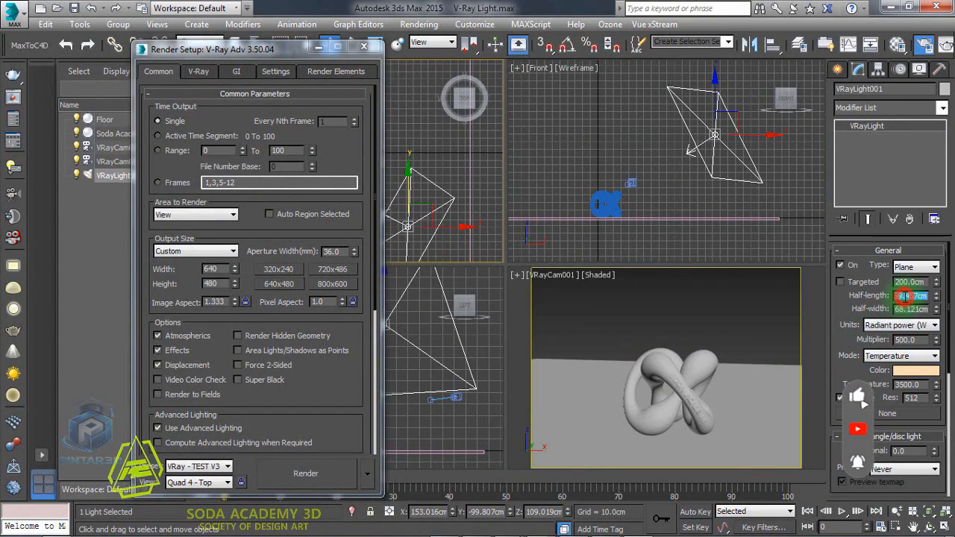
{"action": "type", "text": "30"}
{"action": "key", "text": "Return"}
{"action": "double_click", "coordinate": [901, 308]}
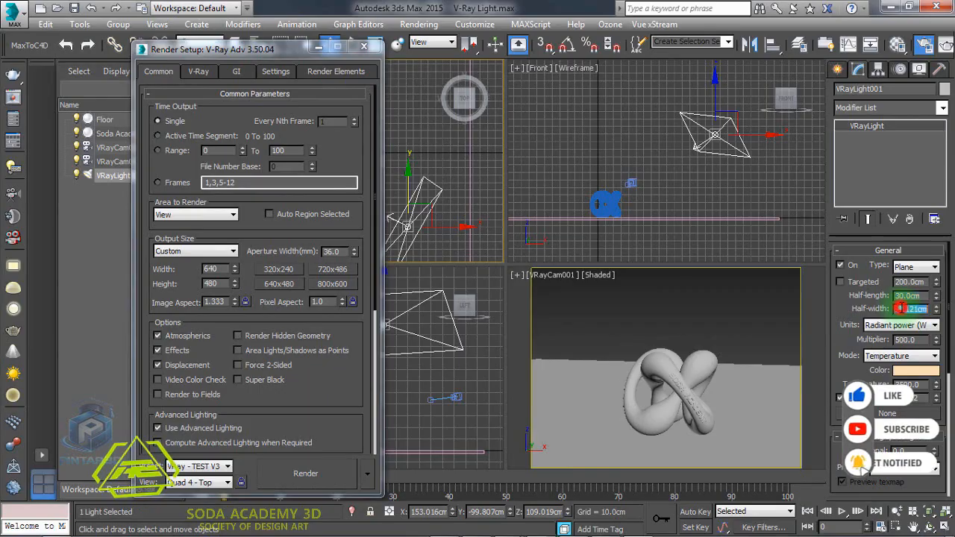
{"action": "type", "text": "30"}
{"action": "key", "text": "Return"}
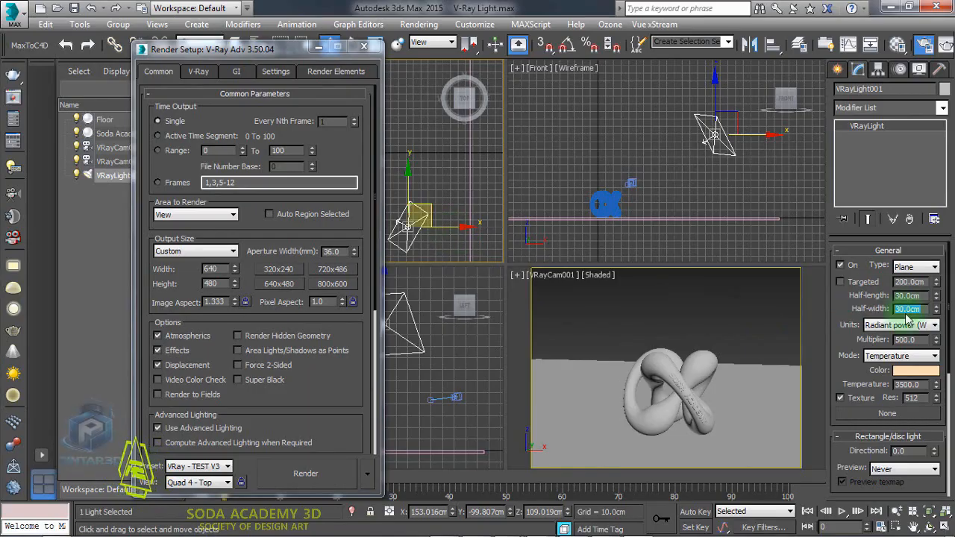
- Render the camera view with the smaller light
{"action": "left_click_drag", "start_coordinate": [297, 48], "coordinate": [806, 46]}
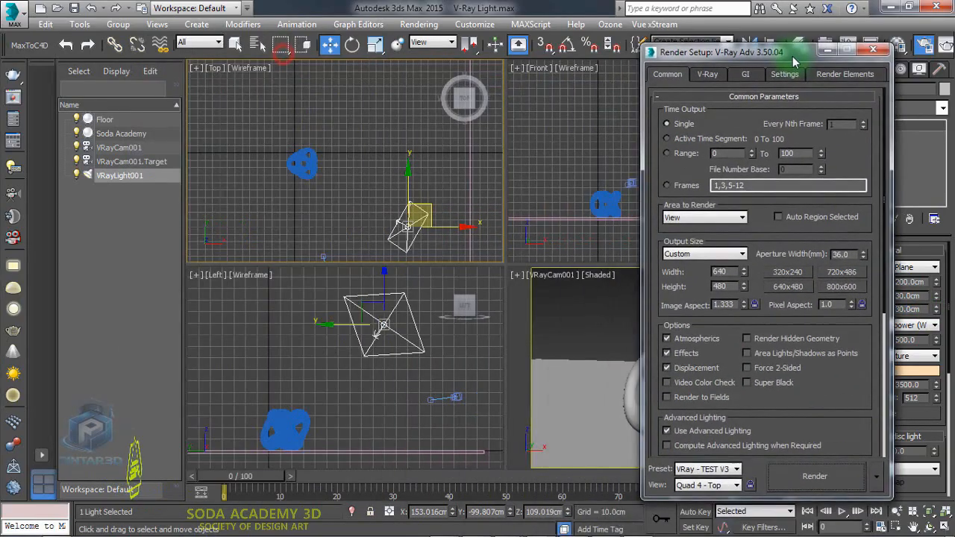
{"action": "right_click", "coordinate": [571, 292]}
{"action": "left_click", "coordinate": [834, 470]}
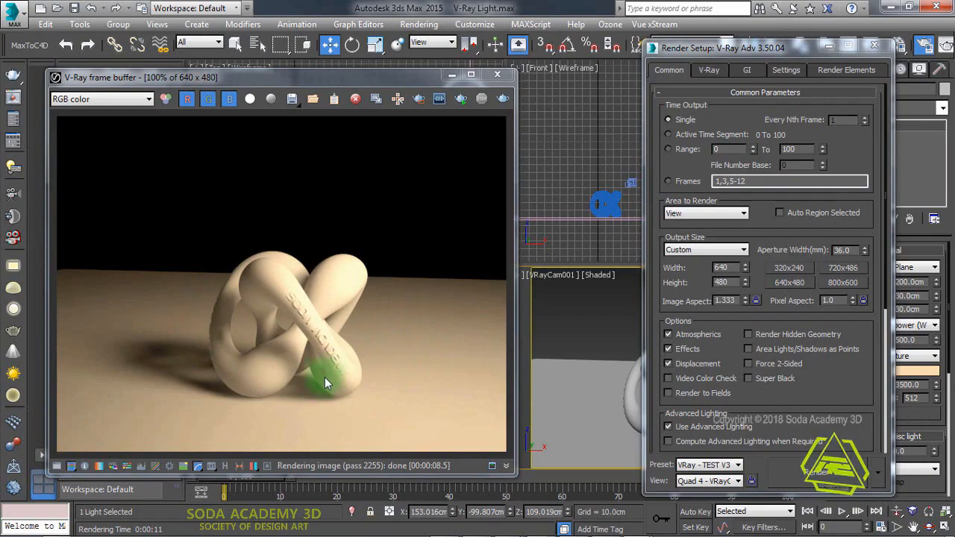
- Set the light's half-length and half-width to 300 cm and render again
{"action": "left_click_drag", "start_coordinate": [776, 48], "coordinate": [677, 42]}
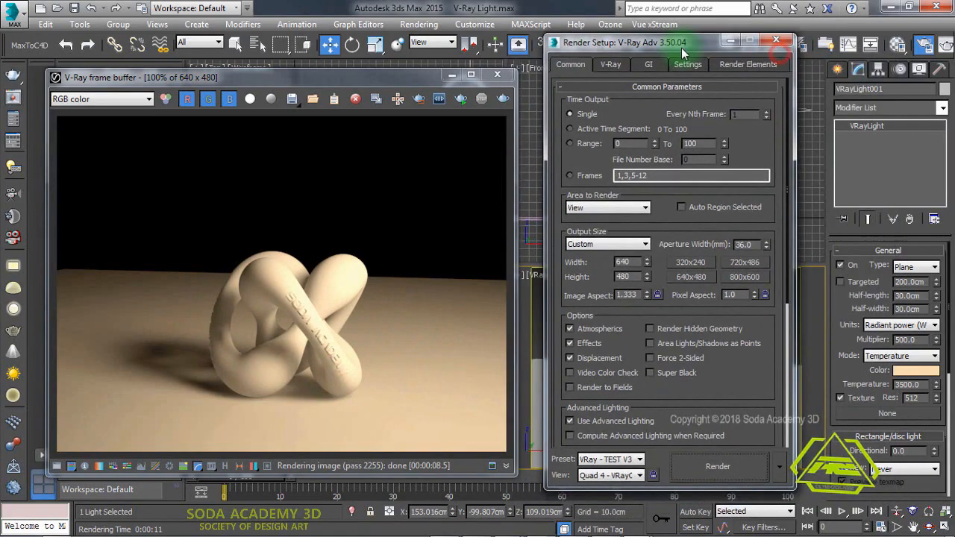
{"action": "left_click", "coordinate": [903, 294]}
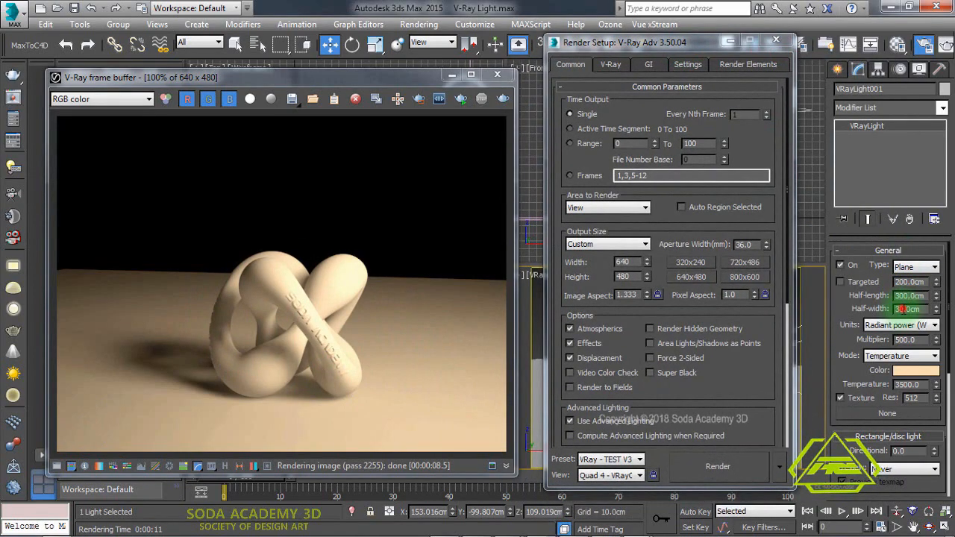
{"action": "double_click", "coordinate": [903, 308]}
{"action": "left_click", "coordinate": [732, 466]}
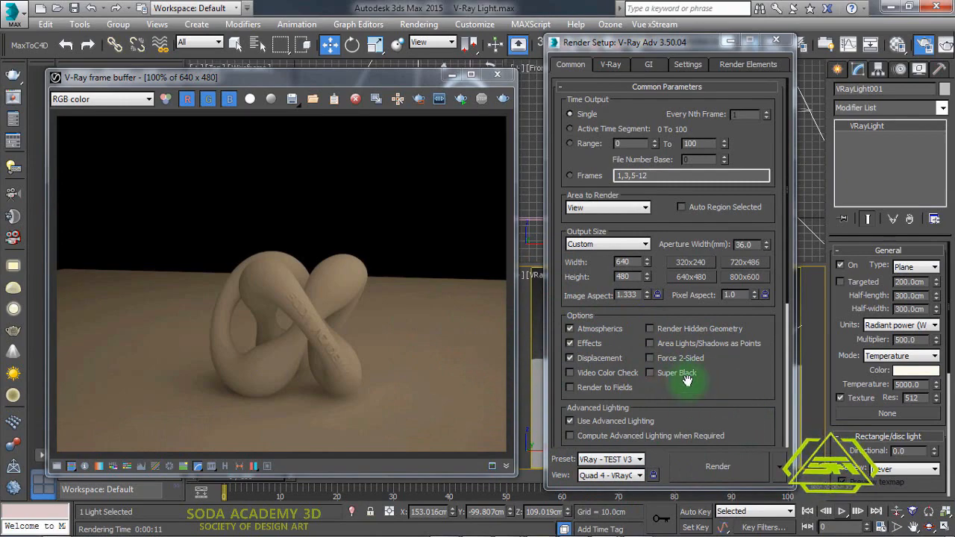
- Switch the renderer to Active Shade mode and start an ActiveShade render of the camera view
{"action": "left_click", "coordinate": [497, 75]}
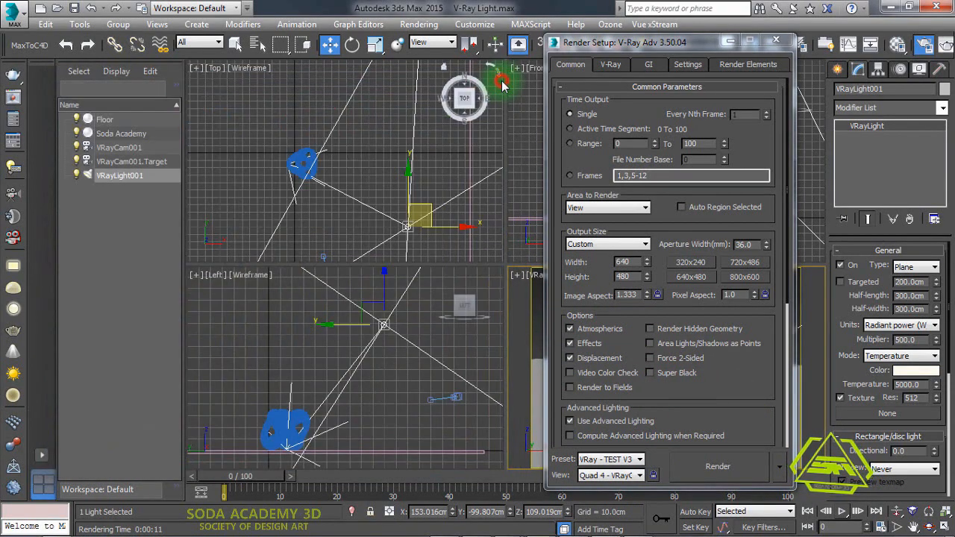
{"action": "left_click_drag", "start_coordinate": [683, 43], "coordinate": [277, 60]}
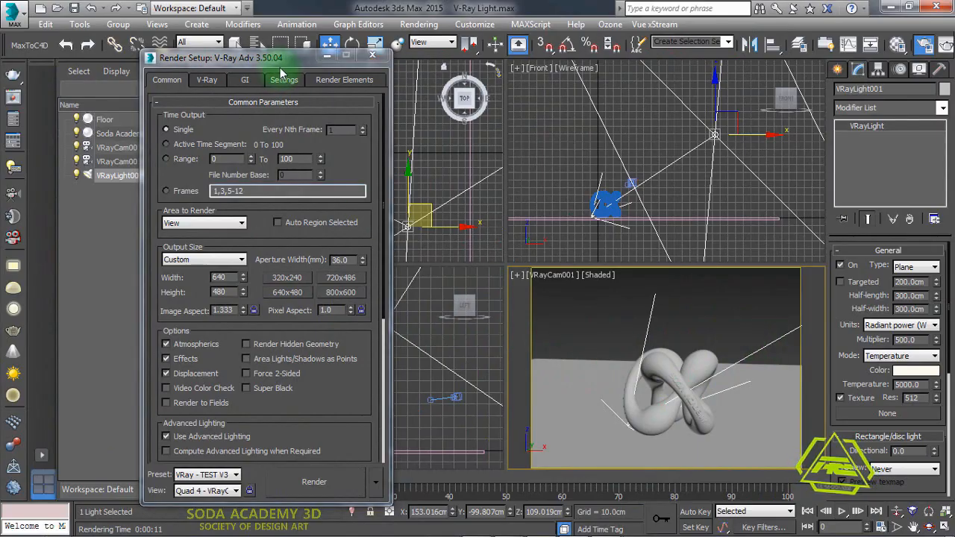
{"action": "left_click_drag", "start_coordinate": [279, 63], "coordinate": [451, 68]}
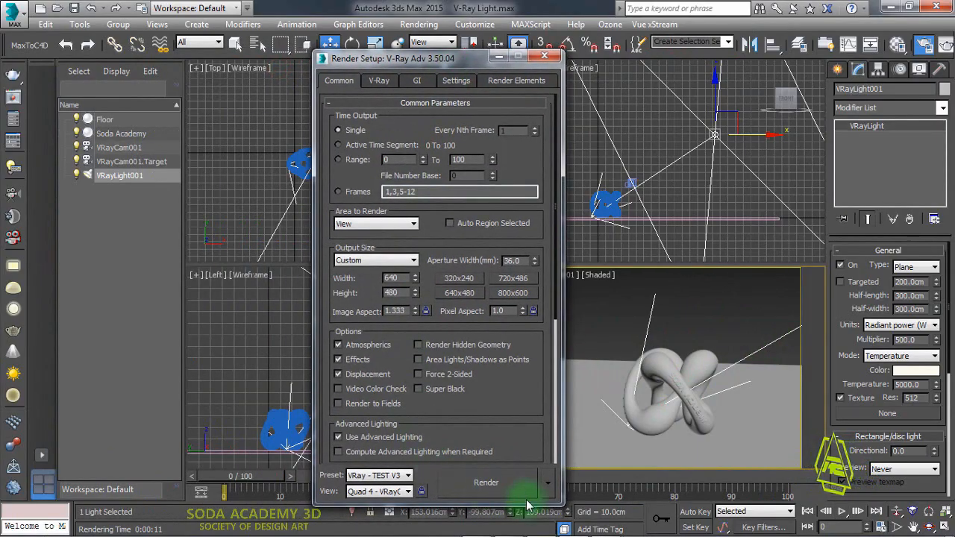
{"action": "left_click", "coordinate": [548, 484]}
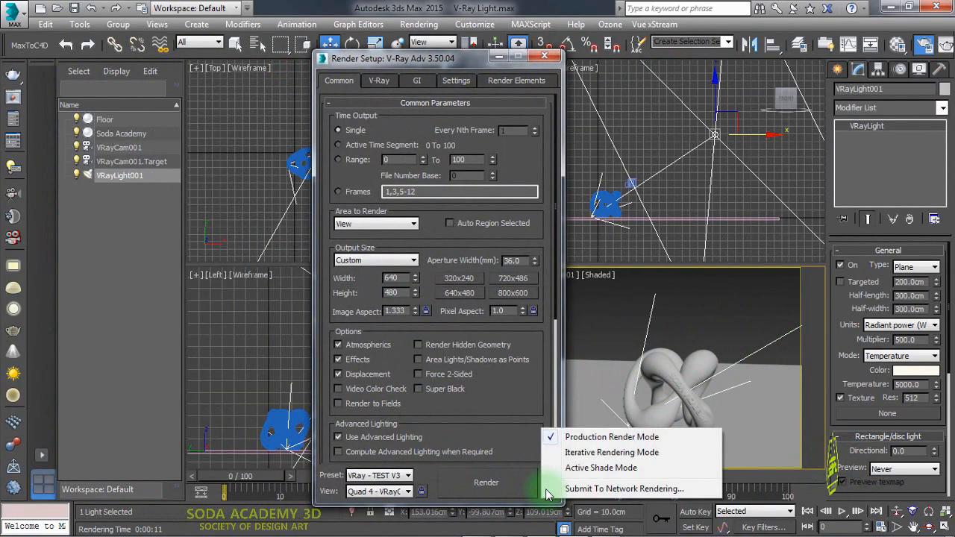
{"action": "left_click", "coordinate": [597, 467]}
{"action": "left_click", "coordinate": [396, 493]}
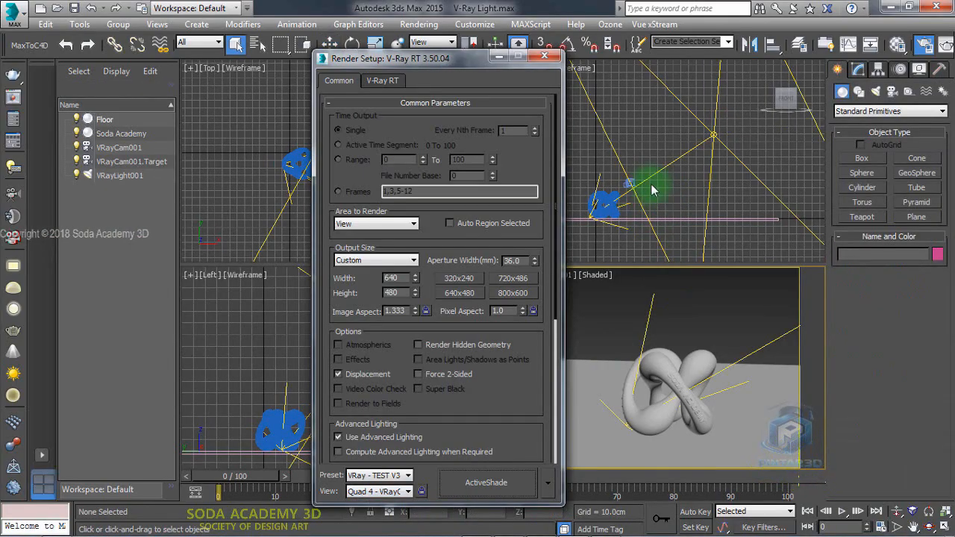
{"action": "left_click_drag", "start_coordinate": [433, 64], "coordinate": [498, 52]}
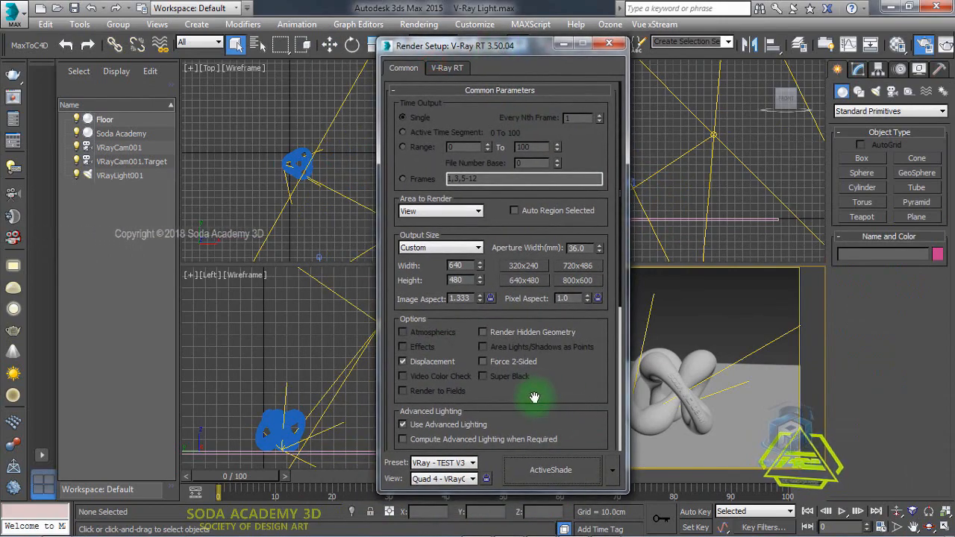
{"action": "left_click", "coordinate": [565, 472]}
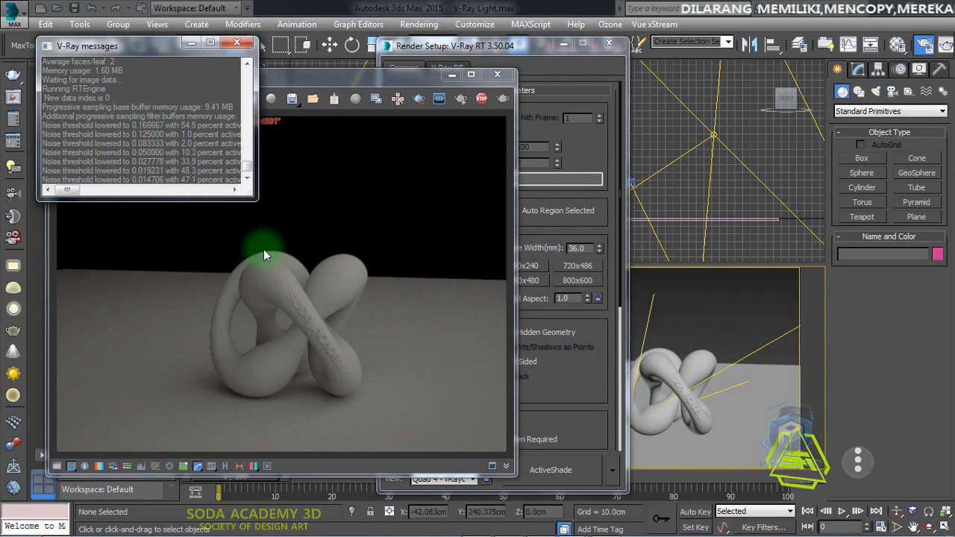
- Switch the V-Ray RT settings to Advanced mode and scroll through its options
{"action": "left_click", "coordinate": [516, 49]}
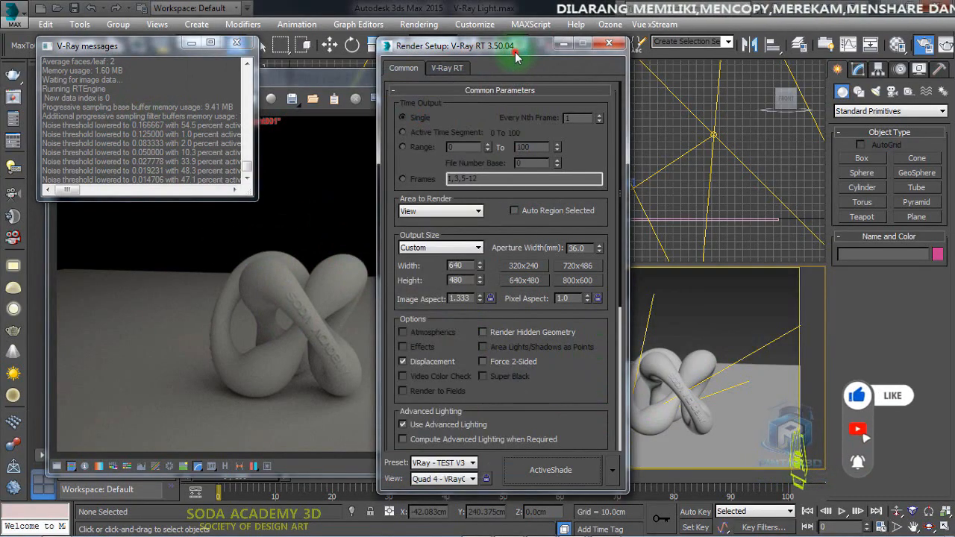
{"action": "left_click", "coordinate": [446, 67]}
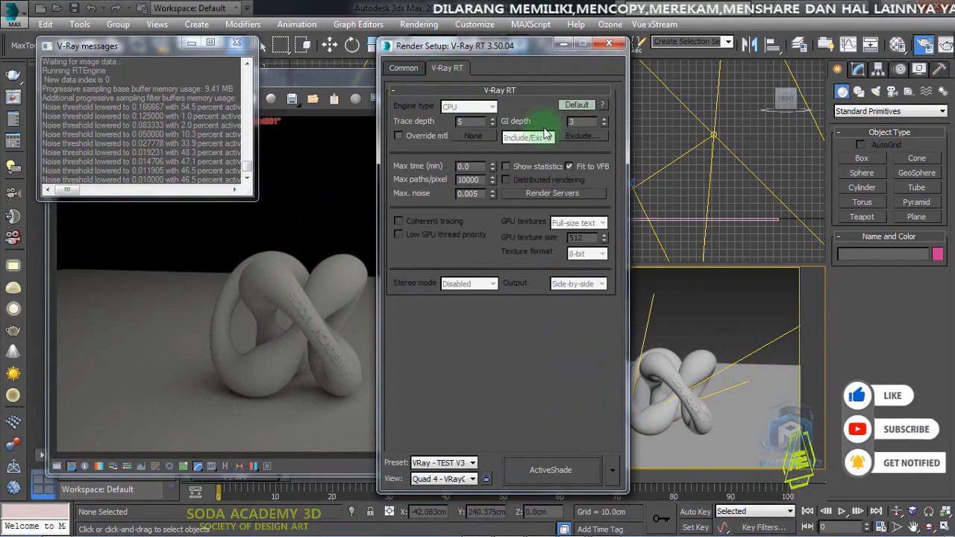
{"action": "left_click", "coordinate": [576, 105]}
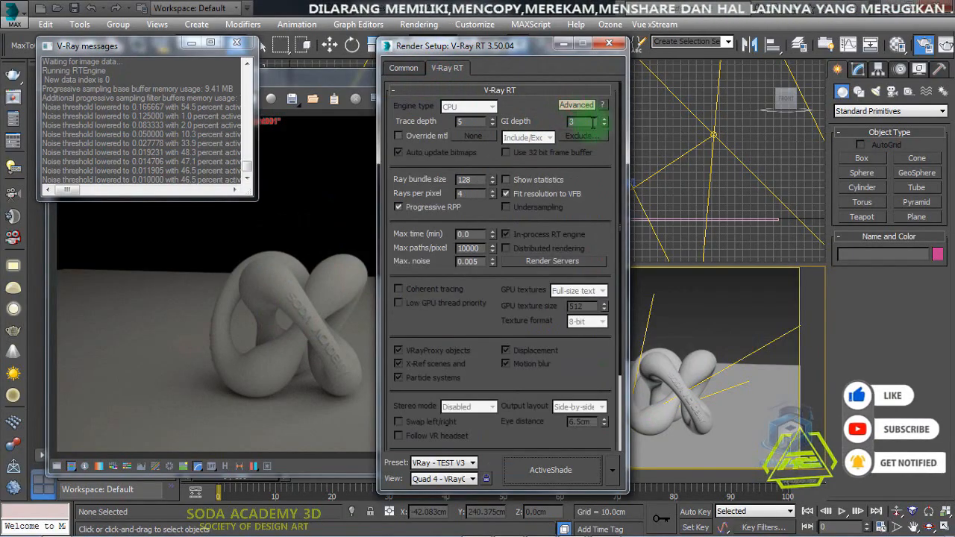
{"action": "left_click_drag", "start_coordinate": [618, 134], "coordinate": [622, 276]}
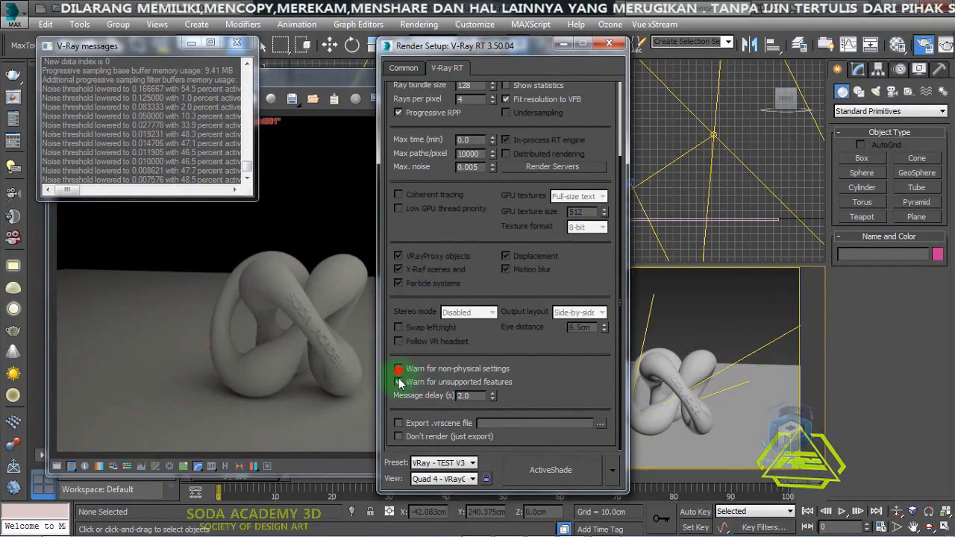
- Minimize the frame buffer and restart the ActiveShade render from the Common settings
{"action": "left_click", "coordinate": [358, 78]}
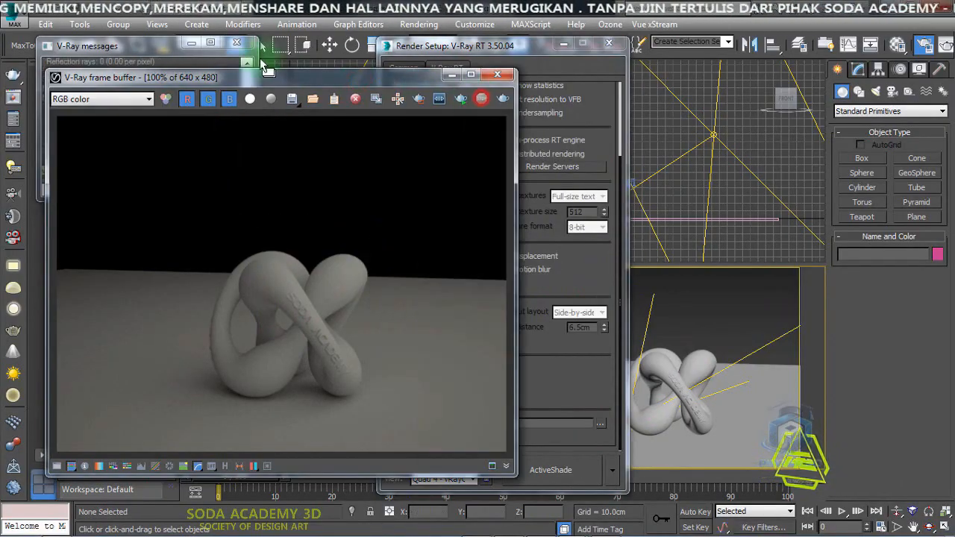
{"action": "left_click", "coordinate": [452, 75]}
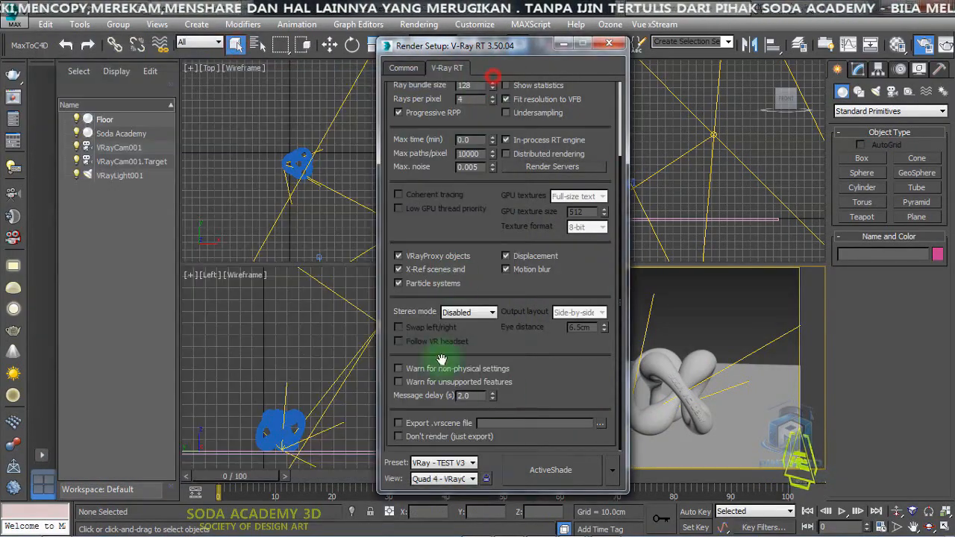
{"action": "left_click", "coordinate": [403, 68]}
{"action": "left_click", "coordinate": [565, 470]}
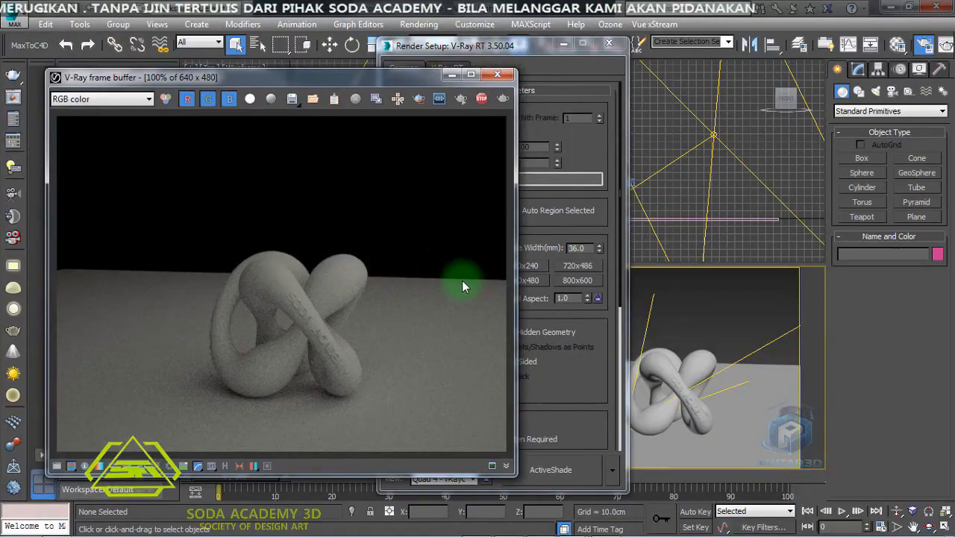
- Select the light and set its temperature to 7000 while ActiveShade updates
{"action": "left_click_drag", "start_coordinate": [531, 50], "coordinate": [672, 80]}
{"action": "left_click_drag", "start_coordinate": [388, 151], "coordinate": [400, 100]}
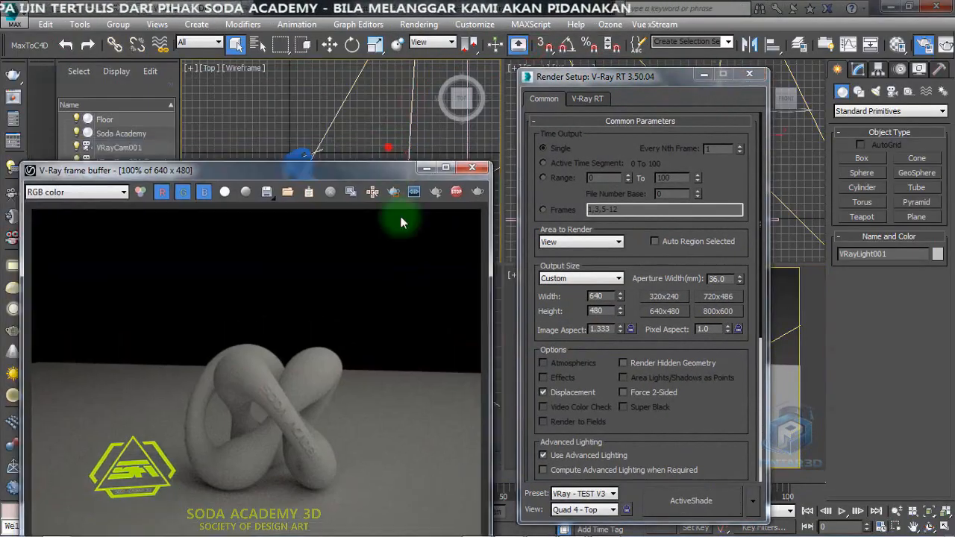
{"action": "left_click", "coordinate": [400, 212]}
{"action": "left_click", "coordinate": [858, 70]}
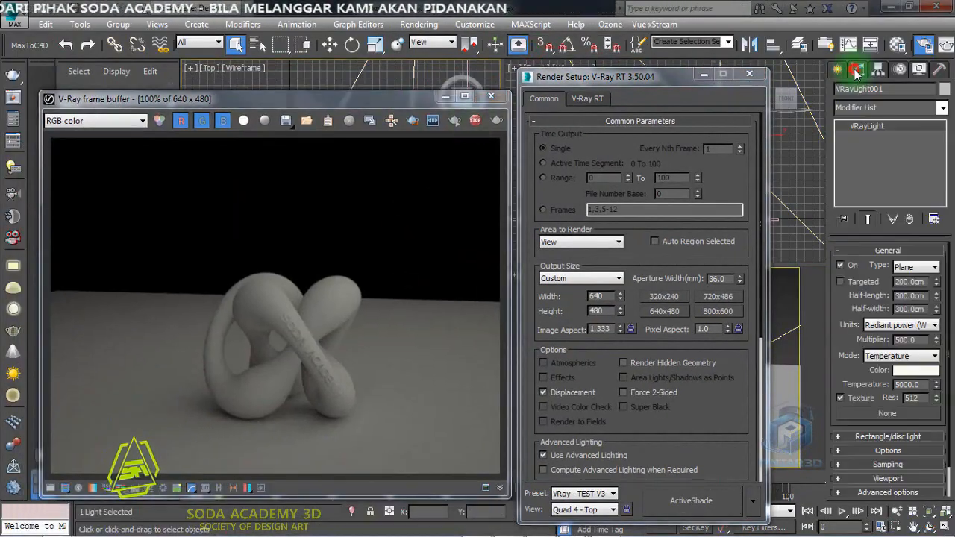
{"action": "left_click_drag", "start_coordinate": [919, 385], "coordinate": [877, 386]}
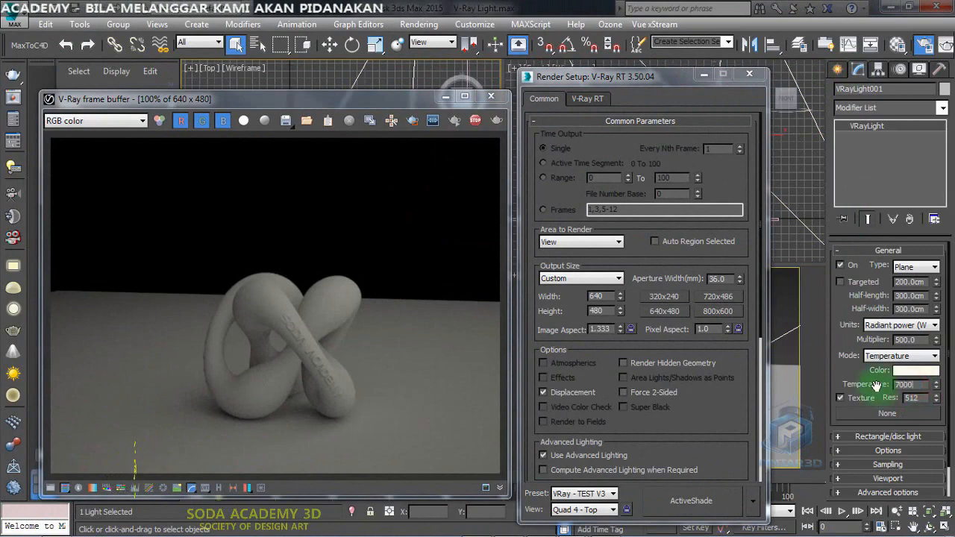
{"action": "type", "text": "7000"}
{"action": "key", "text": "Return"}
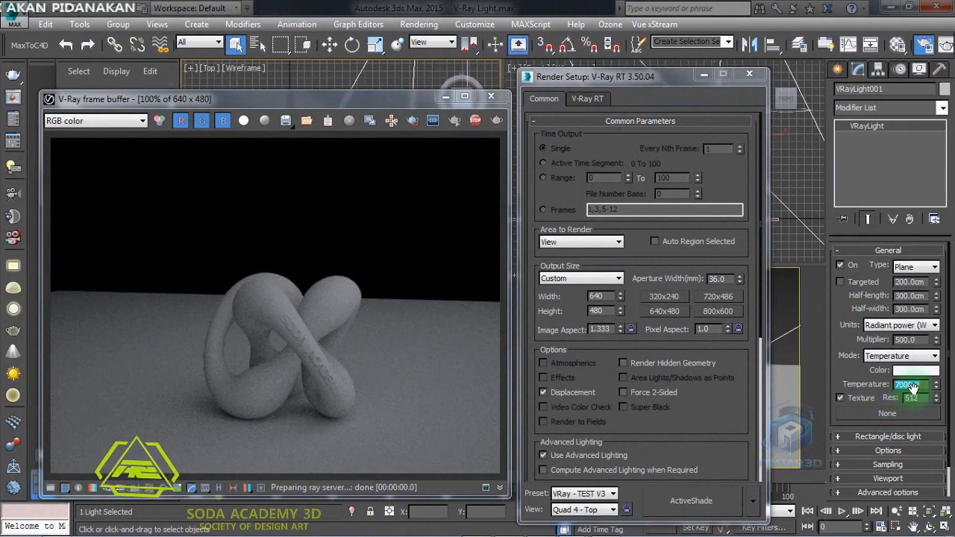
- Set the light's temperature to 3500 and its half-length and half-width to 30 cm
{"action": "type", "text": "3500"}
{"action": "key", "text": "Return"}
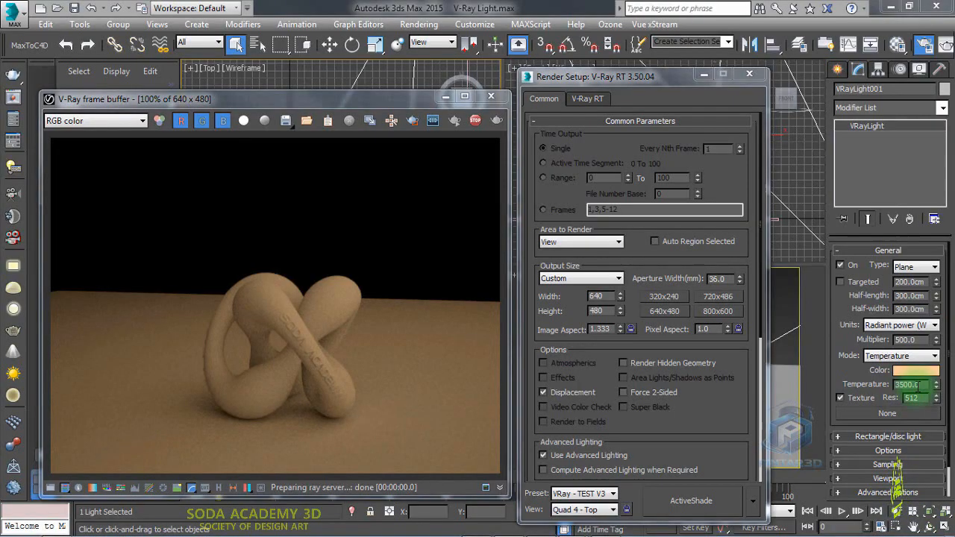
{"action": "left_click_drag", "start_coordinate": [402, 100], "coordinate": [385, 79]}
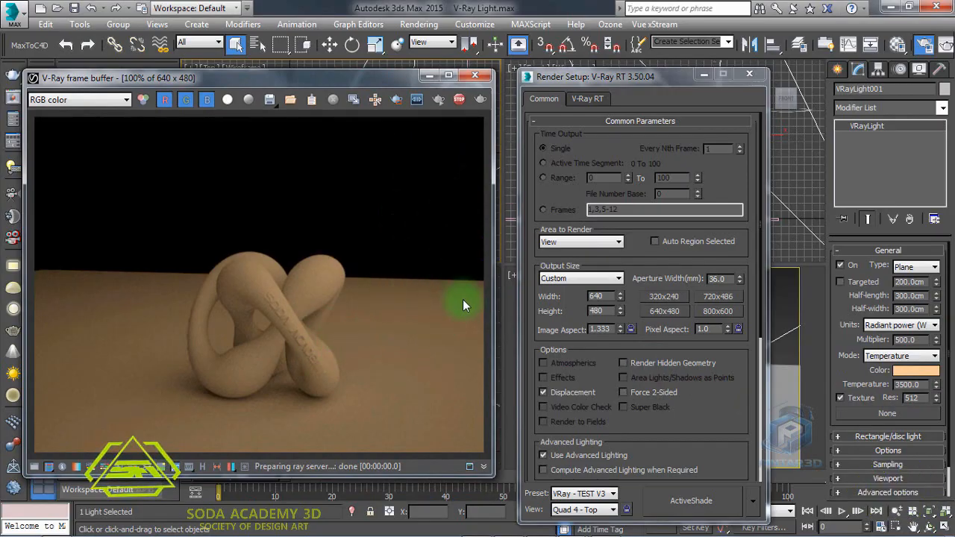
{"action": "double_click", "coordinate": [905, 296]}
{"action": "type", "text": "30"}
{"action": "double_click", "coordinate": [904, 309]}
{"action": "type", "text": "30"}
{"action": "key", "text": "Return"}
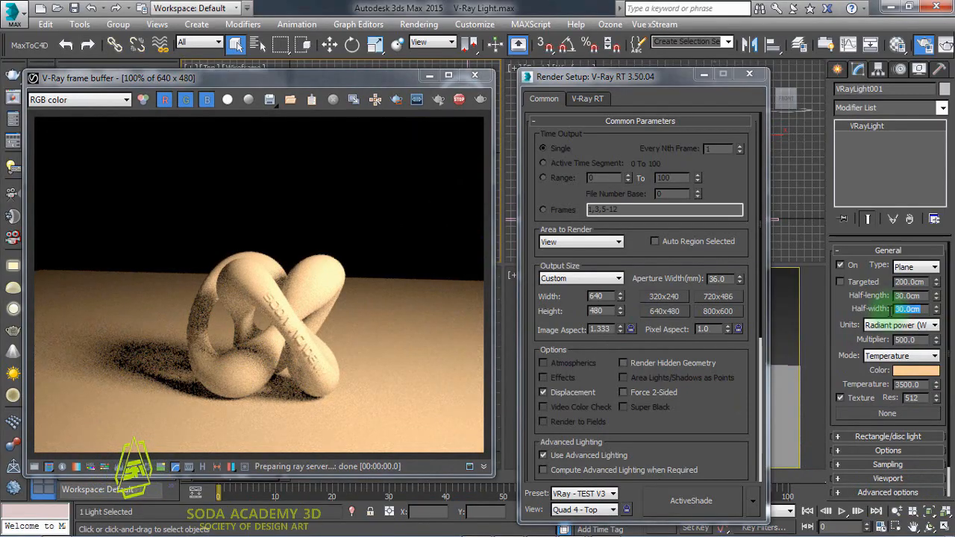
- Set the light's half-length and half-width to 150 cm
{"action": "double_click", "coordinate": [900, 296]}
{"action": "type", "text": "150"}
{"action": "double_click", "coordinate": [900, 310]}
{"action": "type", "text": "150"}
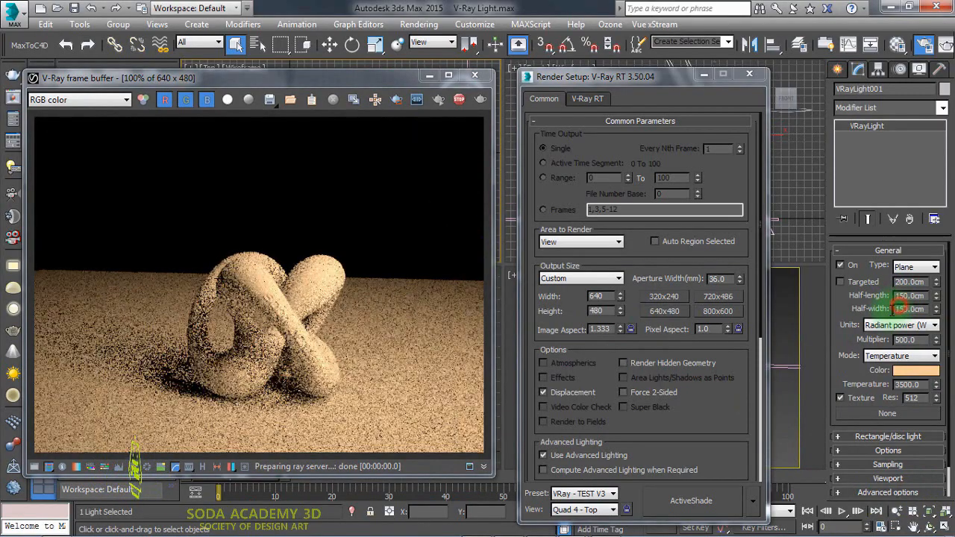
{"action": "key", "text": "Return"}
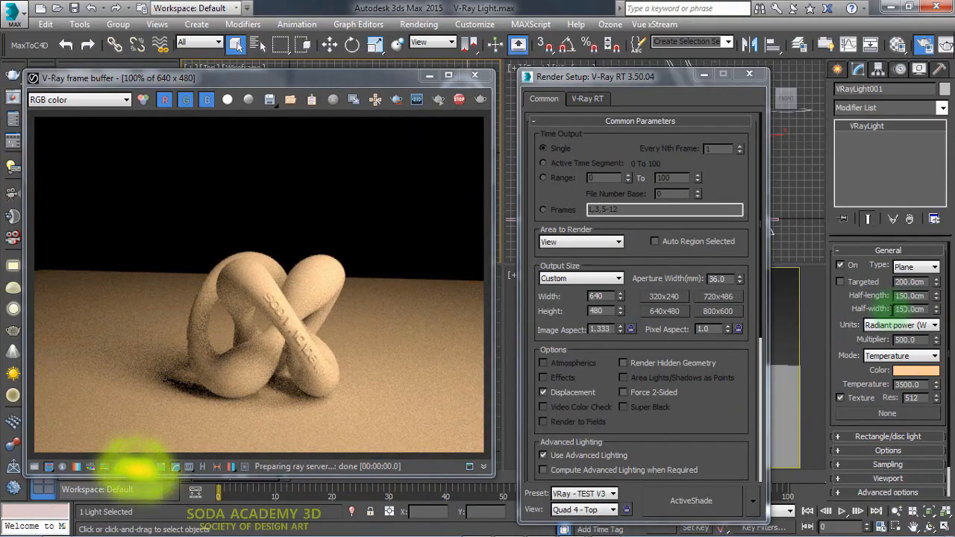
- Set the light's half-length and half-width back to 30 cm
{"action": "double_click", "coordinate": [903, 296]}
{"action": "type", "text": "30"}
{"action": "double_click", "coordinate": [903, 309]}
{"action": "type", "text": "30"}
{"action": "key", "text": "Return"}
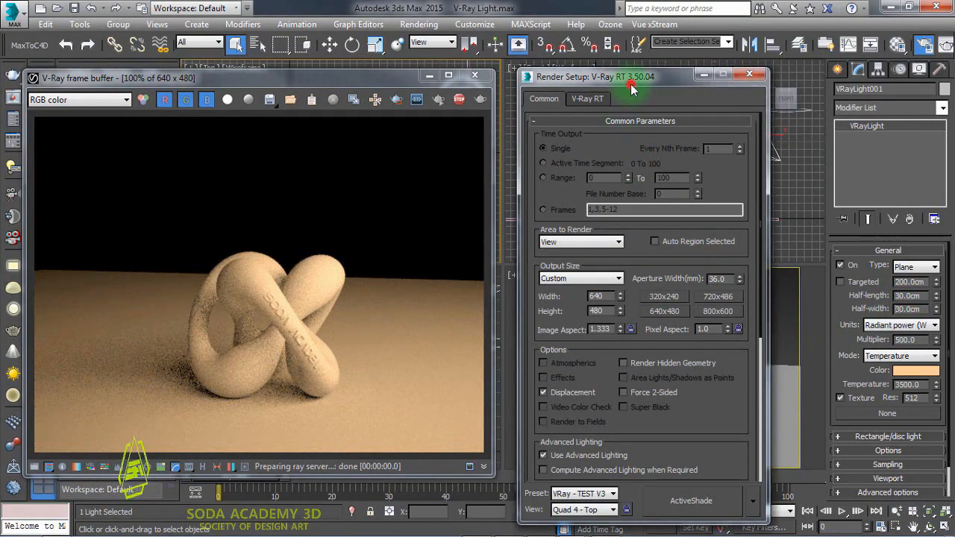
- Truck, orbit and dolly the camera to frame the knot closer in the ActiveShade render
{"action": "left_click_drag", "start_coordinate": [632, 81], "coordinate": [394, 67]}
{"action": "left_click", "coordinate": [258, 82]}
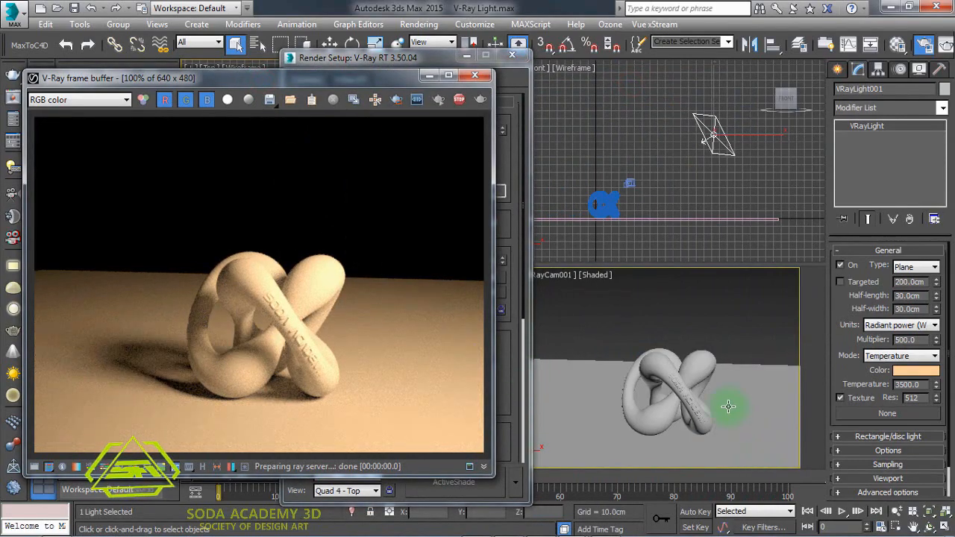
{"action": "left_click", "coordinate": [913, 527]}
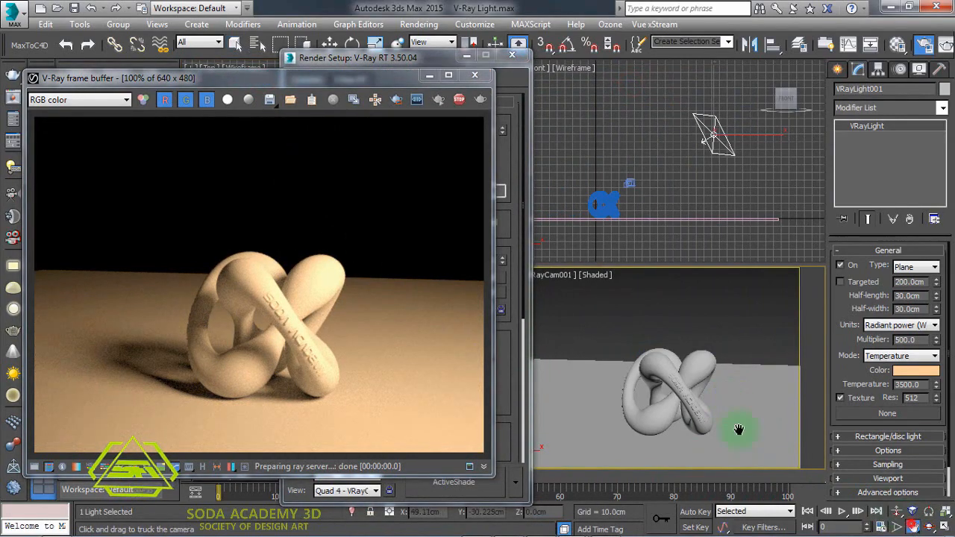
{"action": "left_click_drag", "start_coordinate": [738, 426], "coordinate": [567, 390]}
{"action": "left_click", "coordinate": [929, 527]}
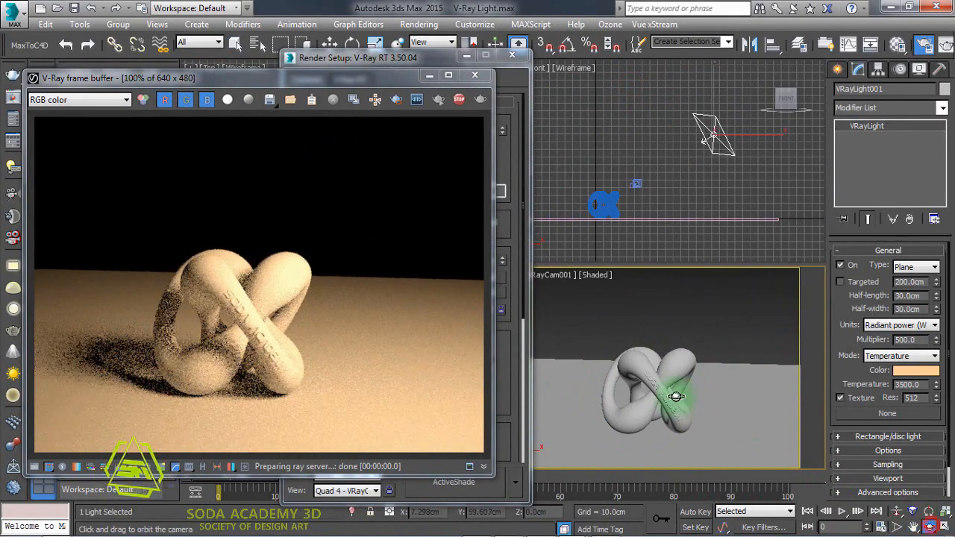
{"action": "left_click_drag", "start_coordinate": [676, 395], "coordinate": [722, 353]}
{"action": "left_click", "coordinate": [897, 512]}
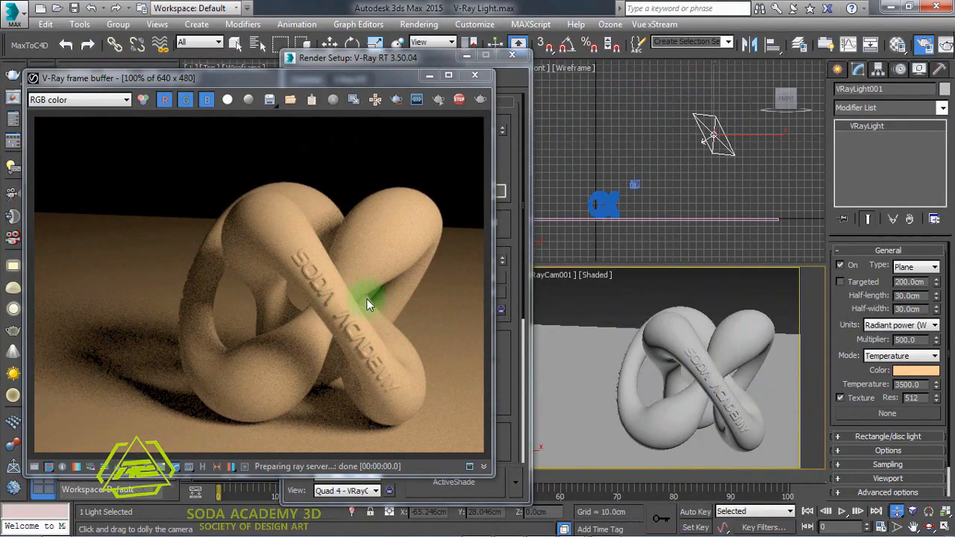
{"action": "left_click", "coordinate": [913, 527]}
{"action": "left_click_drag", "start_coordinate": [656, 375], "coordinate": [737, 403]}
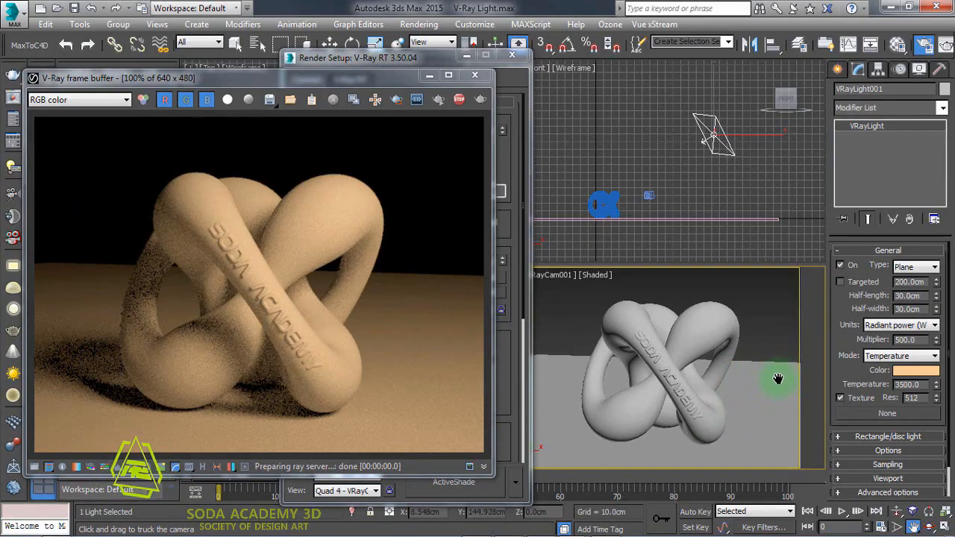
{"action": "right_click", "coordinate": [813, 367]}
- Set the light's multiplier to 250 and then to 500
{"action": "type", "text": "250"}
{"action": "key", "text": "Return"}
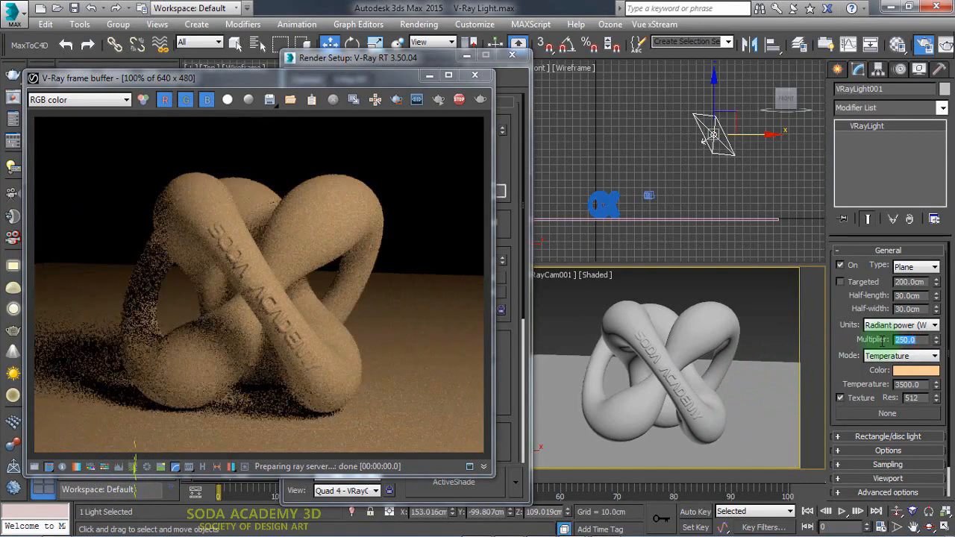
{"action": "type", "text": "500"}
{"action": "key", "text": "Return"}
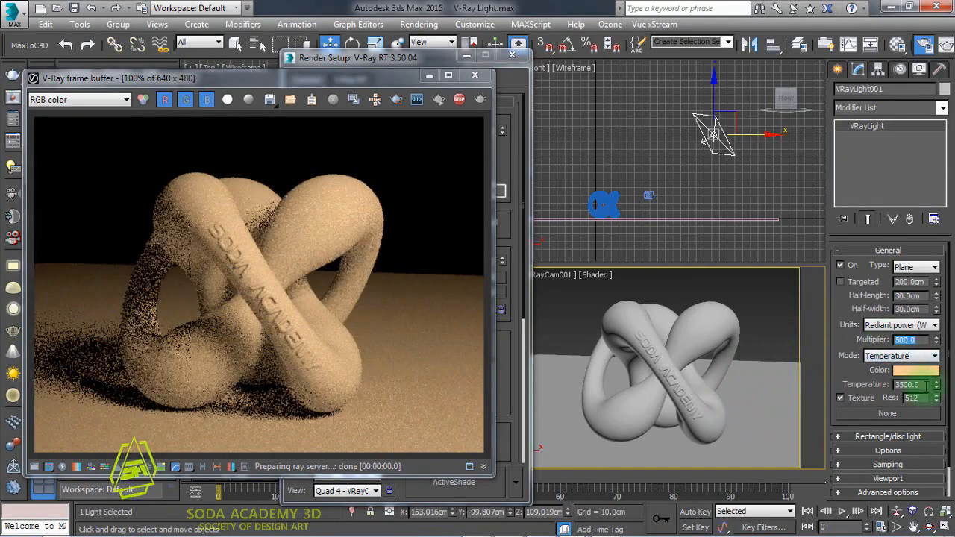
- Set the light's temperature to 5500
{"action": "left_click_drag", "start_coordinate": [923, 386], "coordinate": [868, 376]}
{"action": "type", "text": "5000"}
{"action": "key", "text": "Return"}
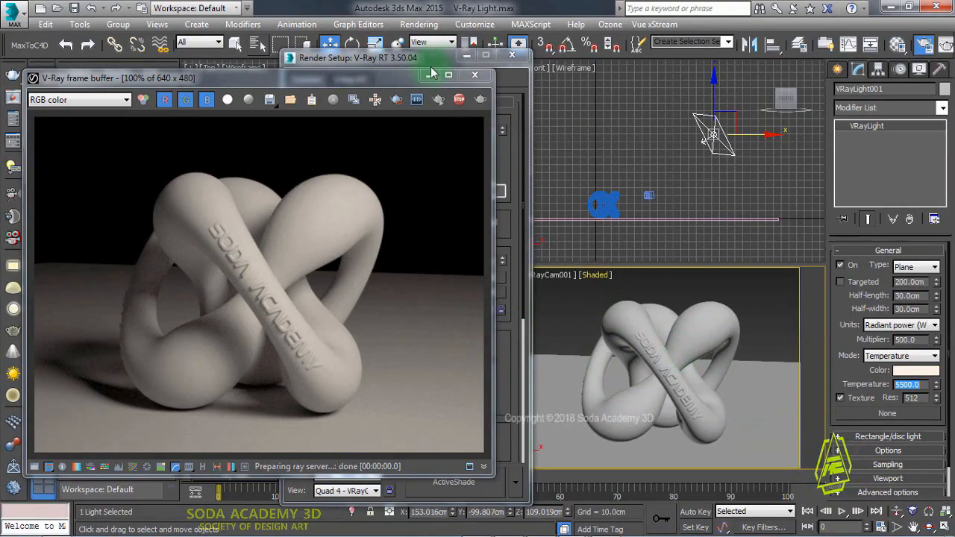
- Load the VRay - FINAL V3 render preset
{"action": "left_click_drag", "start_coordinate": [437, 60], "coordinate": [700, 53]}
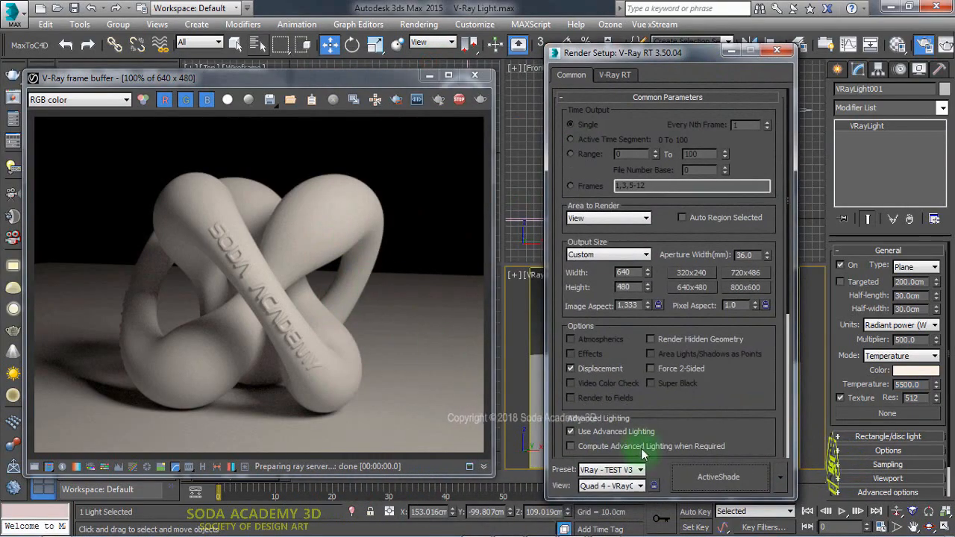
{"action": "left_click", "coordinate": [636, 472]}
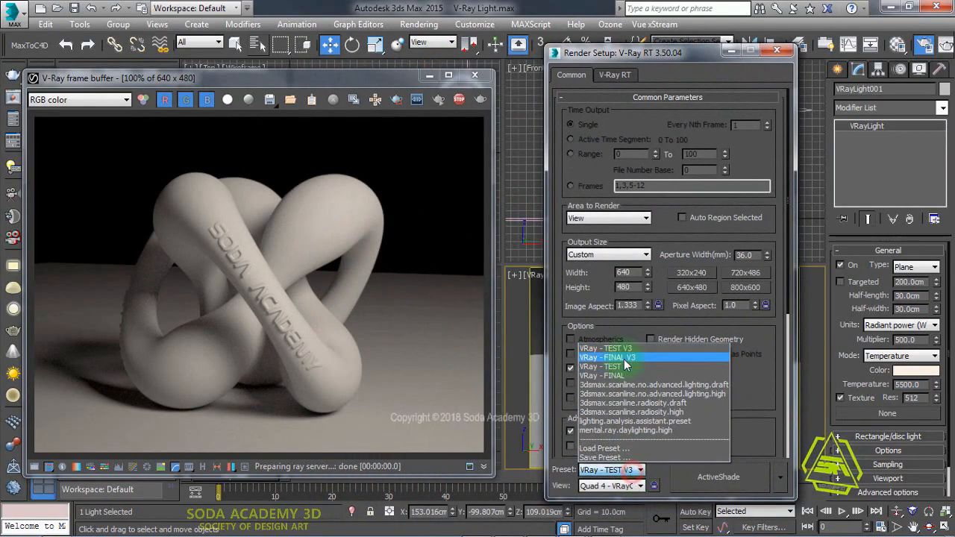
{"action": "left_click", "coordinate": [606, 375]}
{"action": "left_click", "coordinate": [323, 335]}
{"action": "left_click", "coordinate": [232, 46]}
{"action": "left_click_drag", "start_coordinate": [323, 75], "coordinate": [364, 79]}
- Assign V-Ray Adv 3.50.04 as the production renderer in the Assign Renderer section
{"action": "left_click", "coordinate": [780, 476]}
{"action": "left_click", "coordinate": [802, 435]}
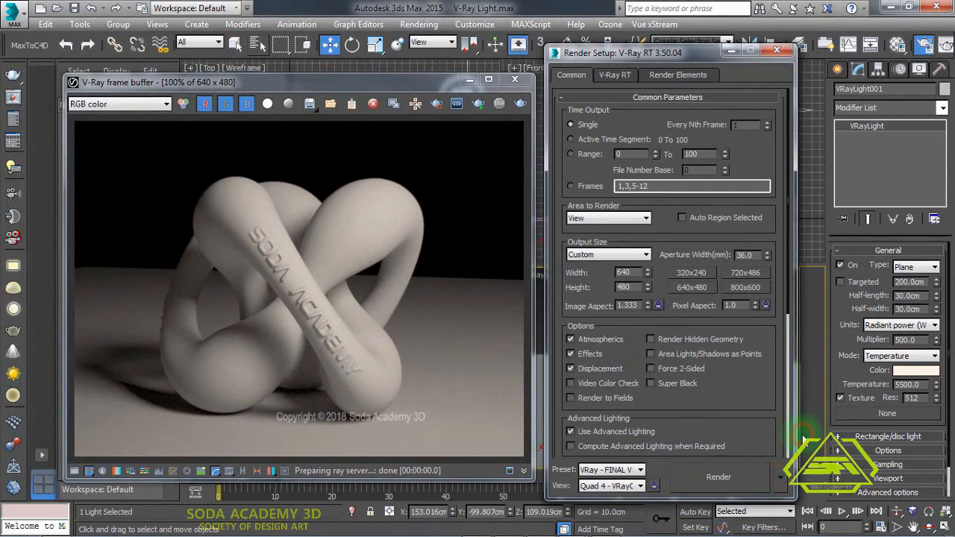
{"action": "left_click_drag", "start_coordinate": [789, 296], "coordinate": [790, 474]}
{"action": "left_click", "coordinate": [697, 451]}
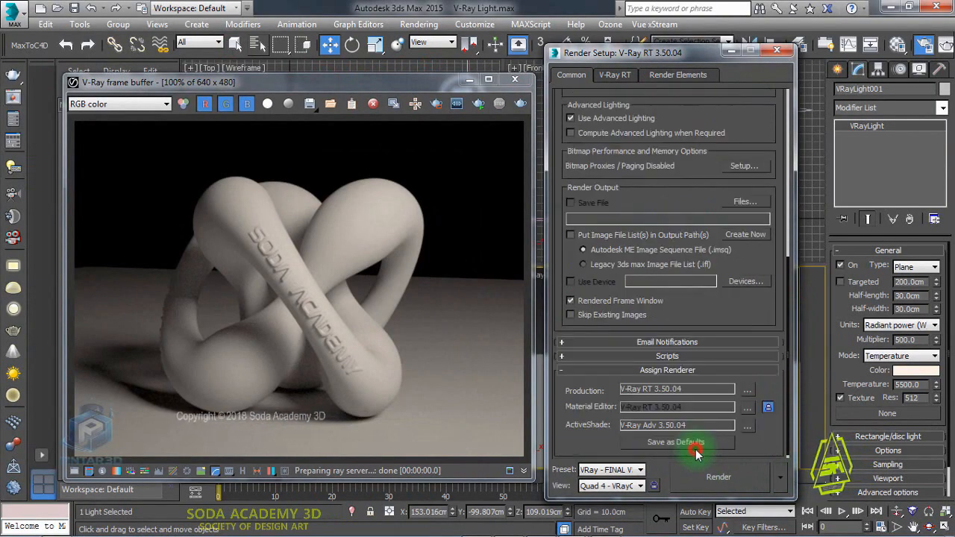
{"action": "left_click", "coordinate": [746, 390]}
{"action": "left_click", "coordinate": [619, 223]}
{"action": "left_click", "coordinate": [675, 371]}
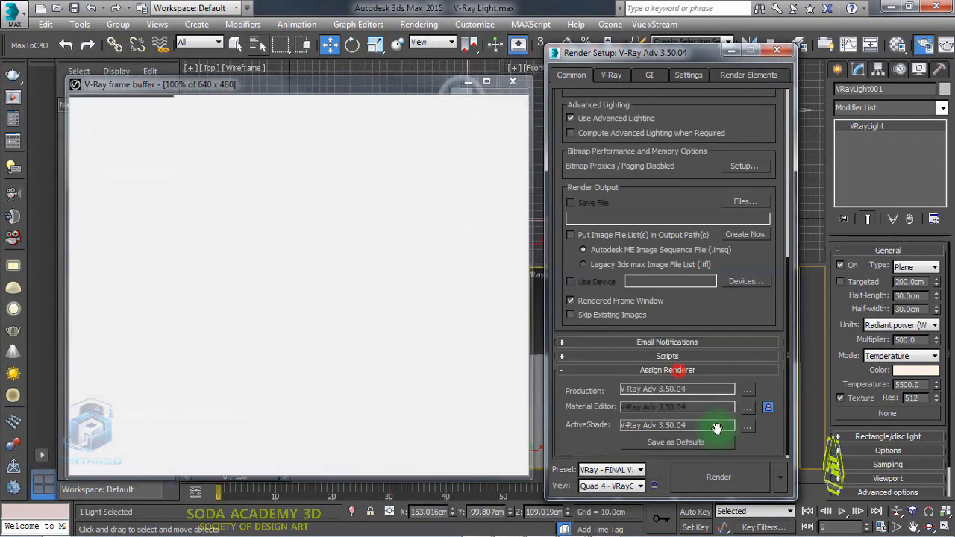
{"action": "left_click", "coordinate": [747, 425]}
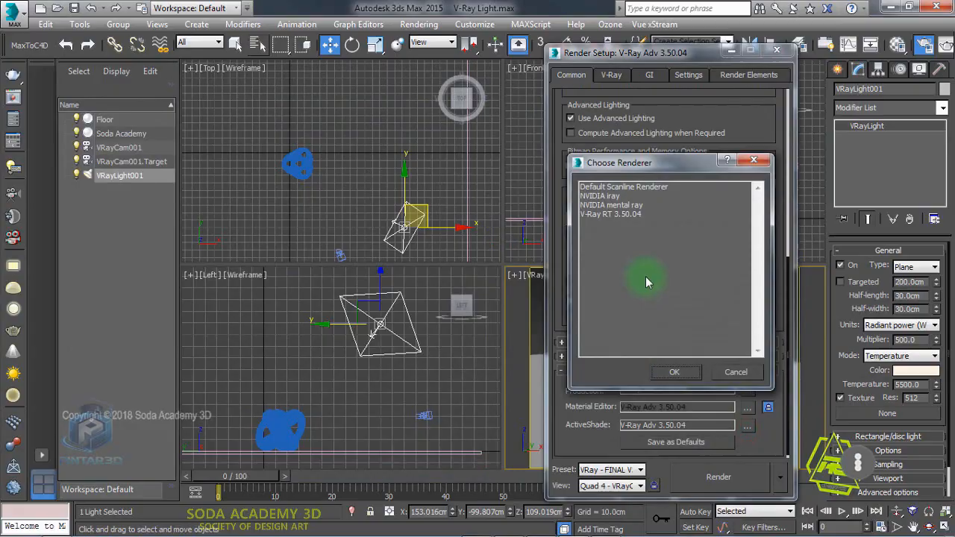
{"action": "left_click", "coordinate": [736, 371]}
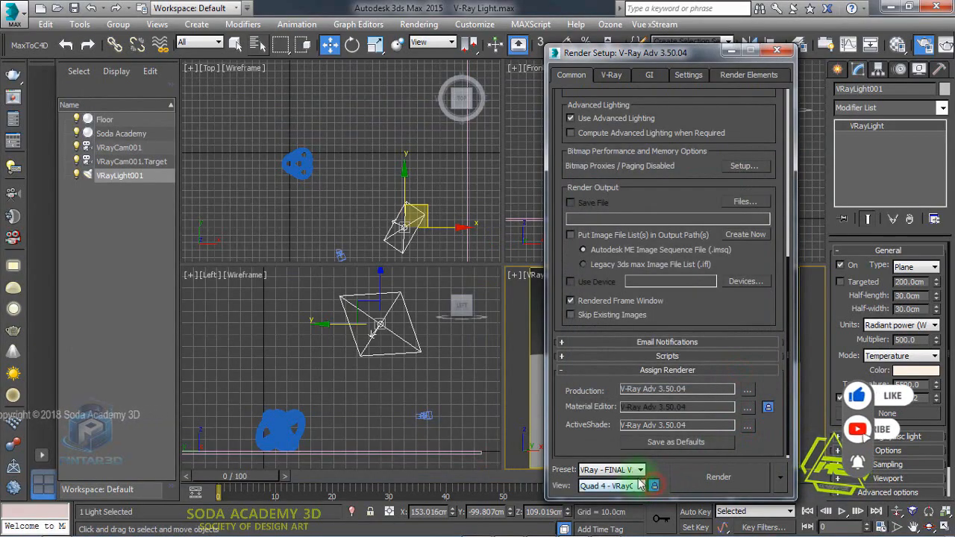
- Load the VRay - FINAL V3 preset for V-Ray Adv 3.50.04 and render the camera view
{"action": "left_click", "coordinate": [611, 469]}
{"action": "left_click", "coordinate": [634, 350]}
{"action": "left_click", "coordinate": [326, 340]}
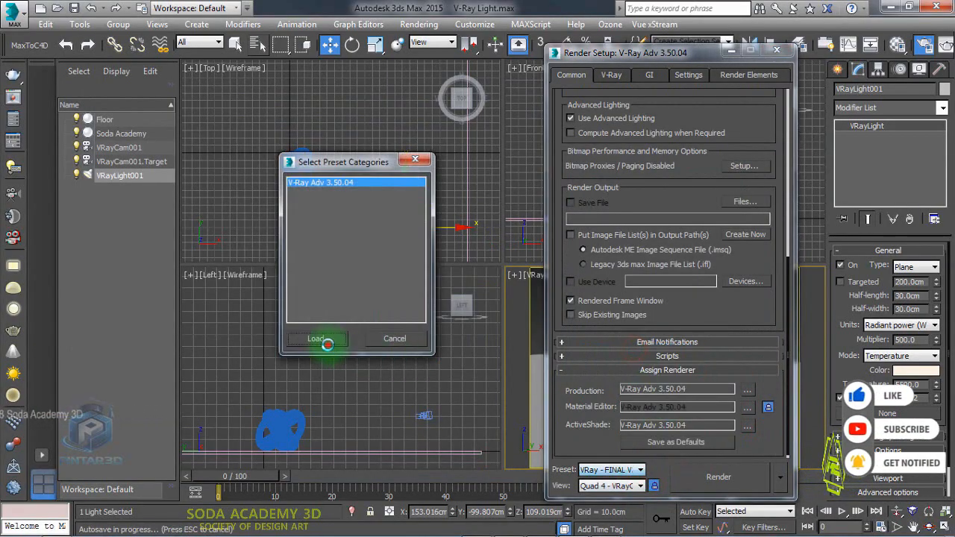
{"action": "left_click", "coordinate": [721, 477]}
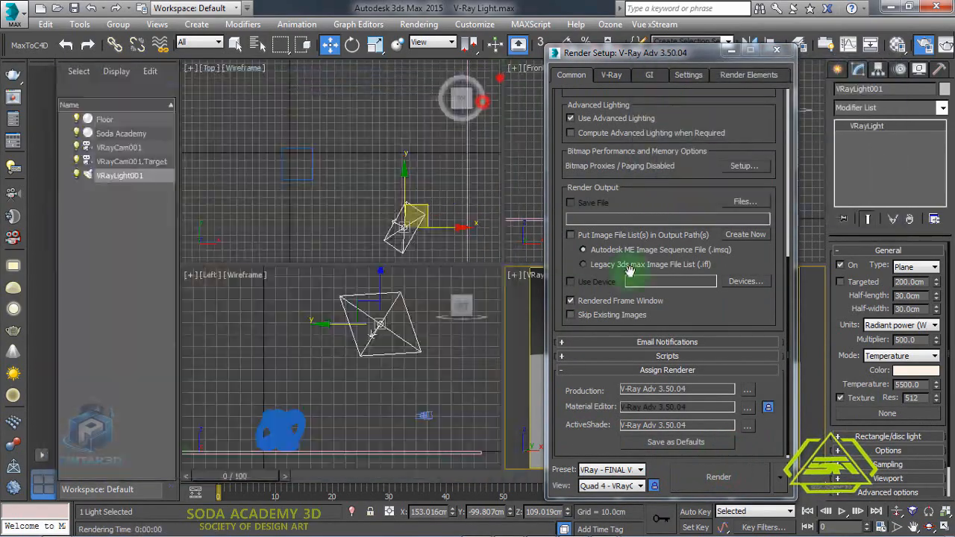
- Set the light's half-length and half-width to 100 cm and render again
{"action": "left_click", "coordinate": [900, 296]}
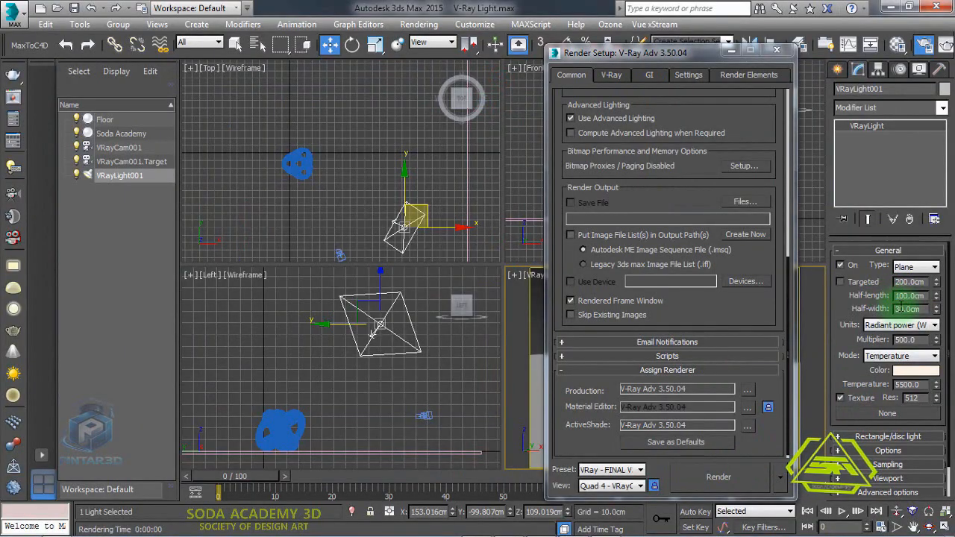
{"action": "left_click", "coordinate": [727, 478]}
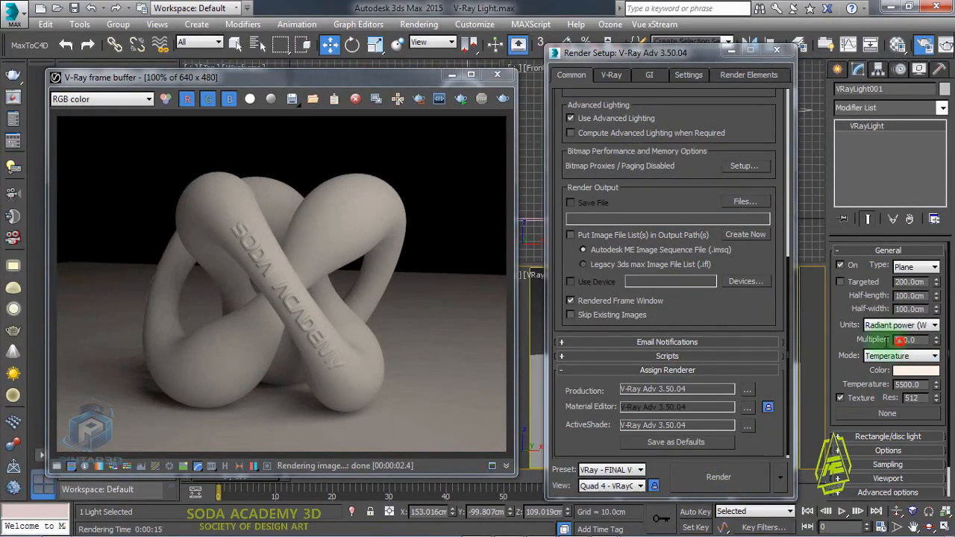
- Set the light's multiplier to 800 and render the scene again
{"action": "left_click", "coordinate": [720, 477]}
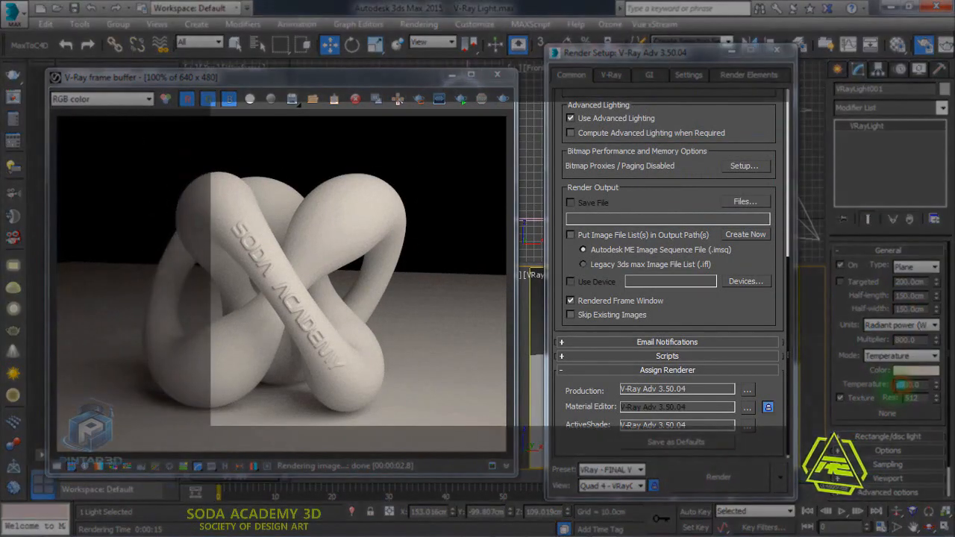
- Set the light's half-length and half-width to 150 cm and render the scene again
{"action": "left_click", "coordinate": [718, 478]}
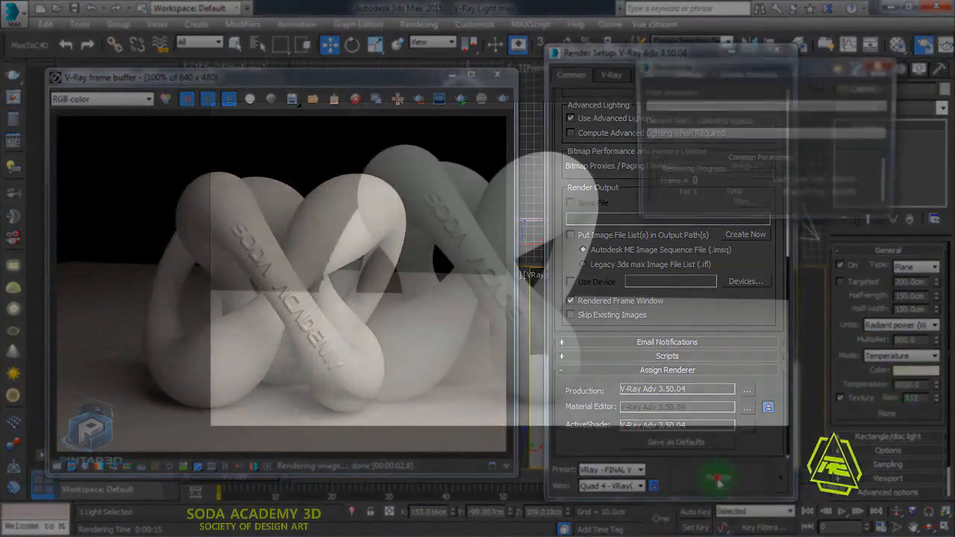